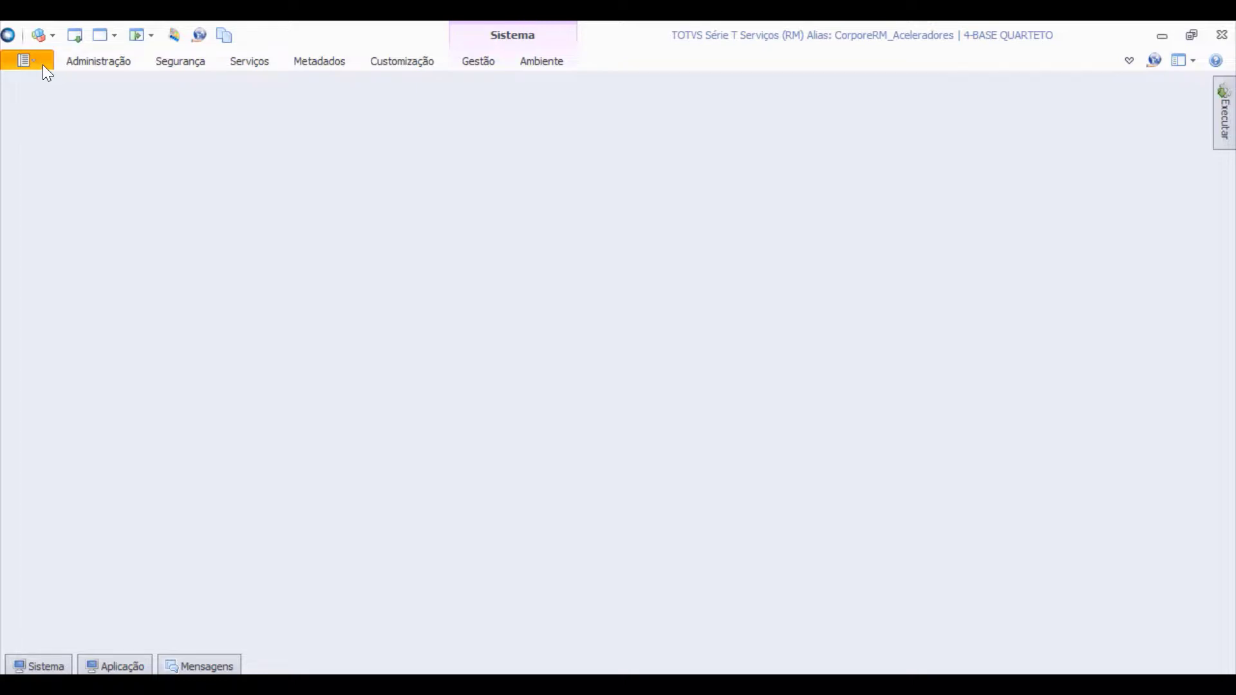
Open the Banco register under Gestão Financeira's Movimentações Bancárias and start a new bank record.
click(43, 66)
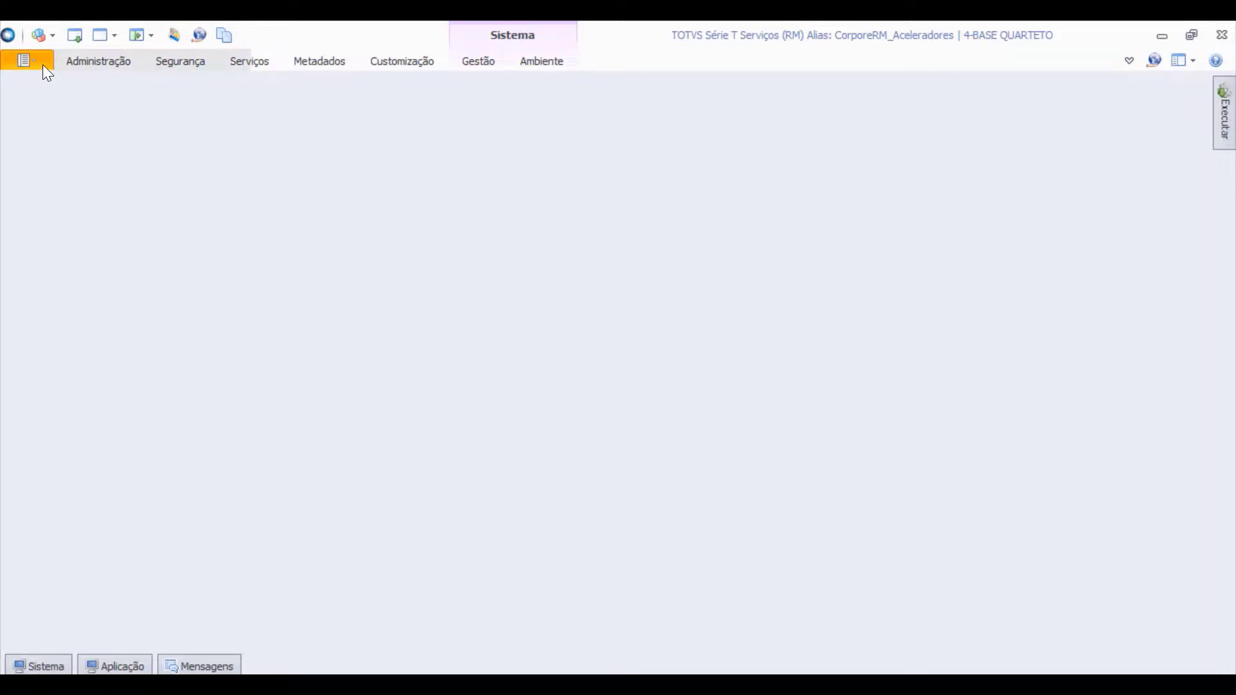
mouse_move(129, 260)
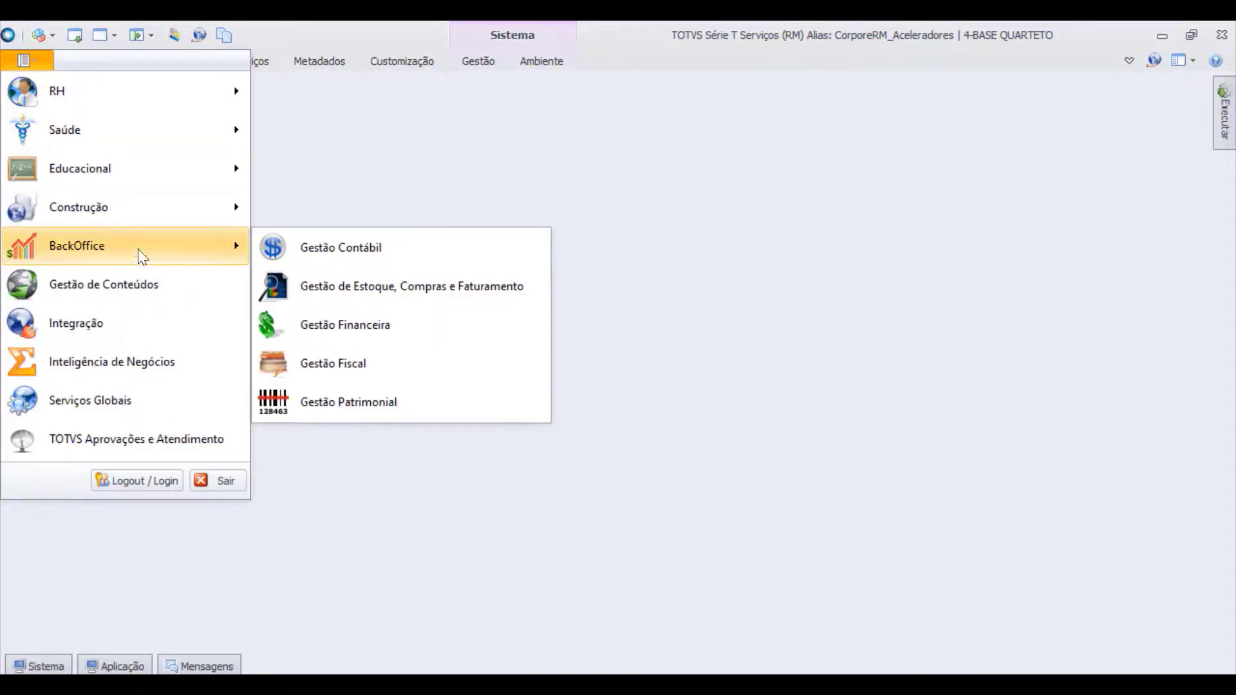
click(314, 315)
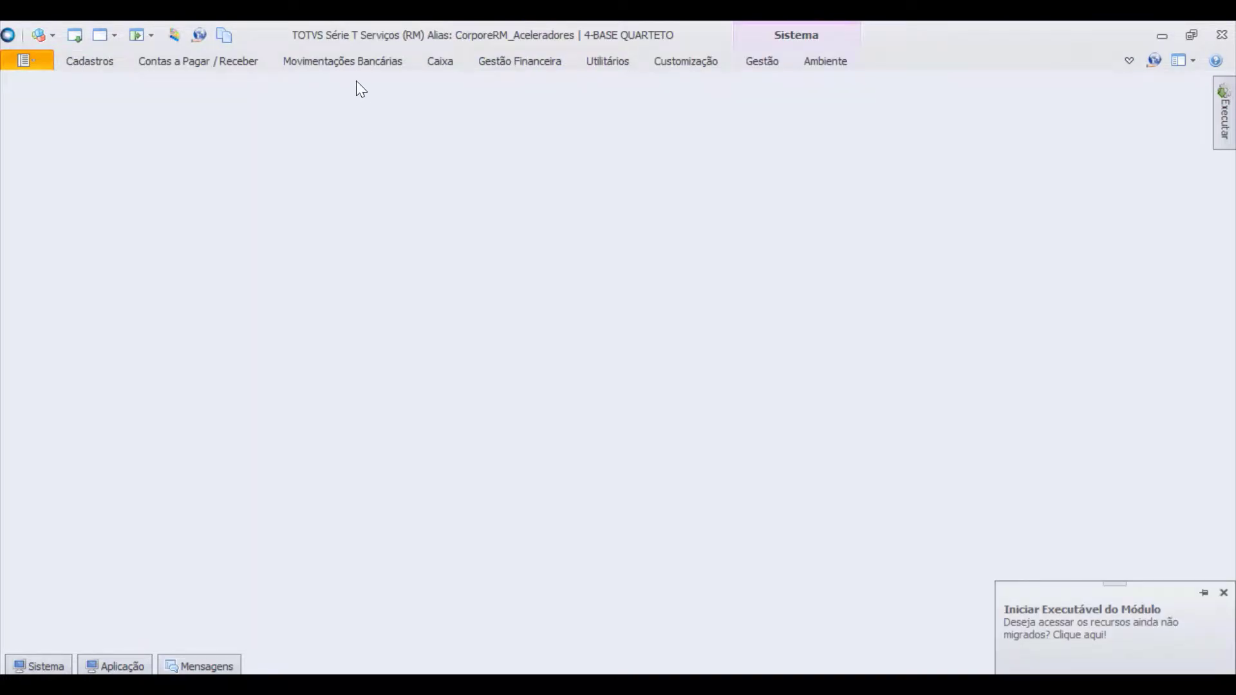
click(350, 58)
click(154, 108)
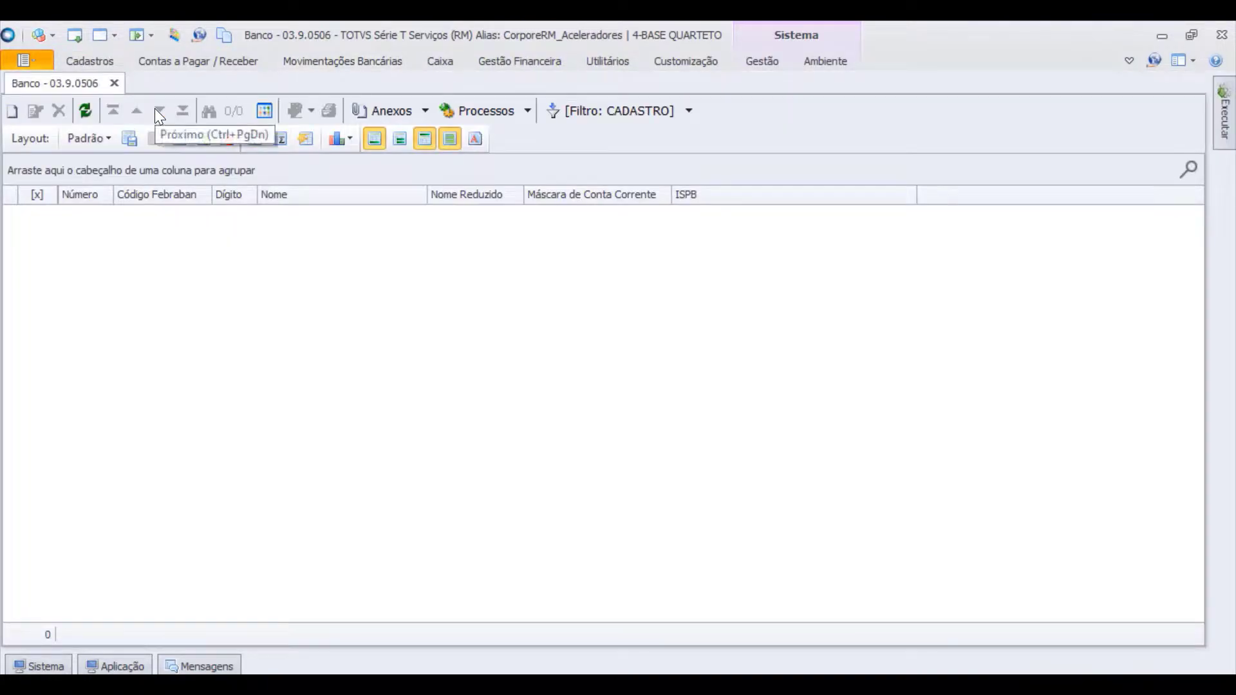
click(12, 112)
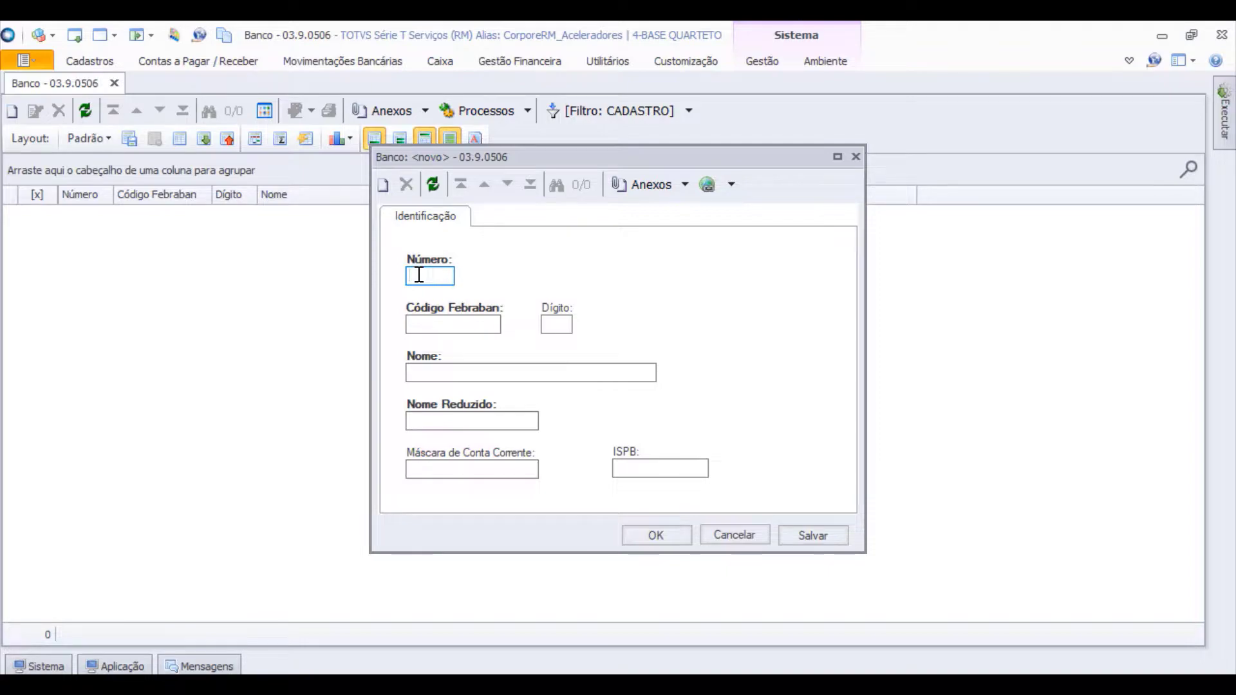
Enter bank number and Febraban code 318, name BANCO BMG, short name BMG.
text(318)
key(Tab)
text(318)
key(Tab)
key(Tab)
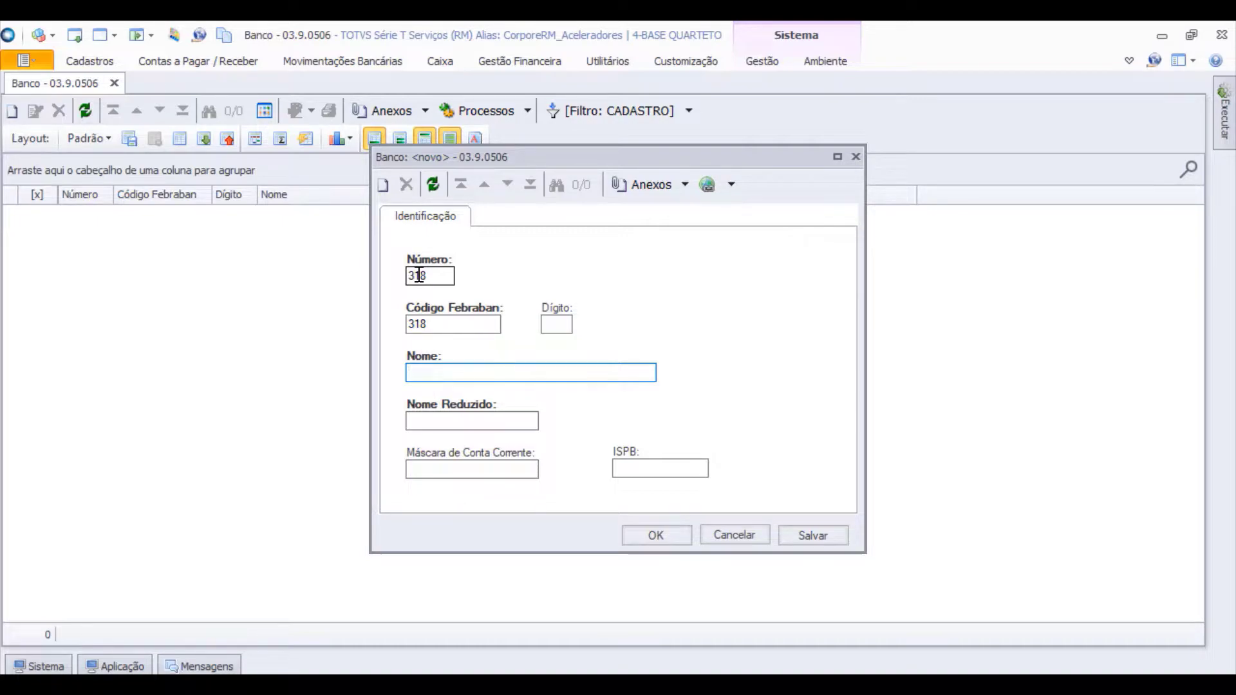
text(BANCO BMG)
key(Tab)
text(BMG)
key(Tab)
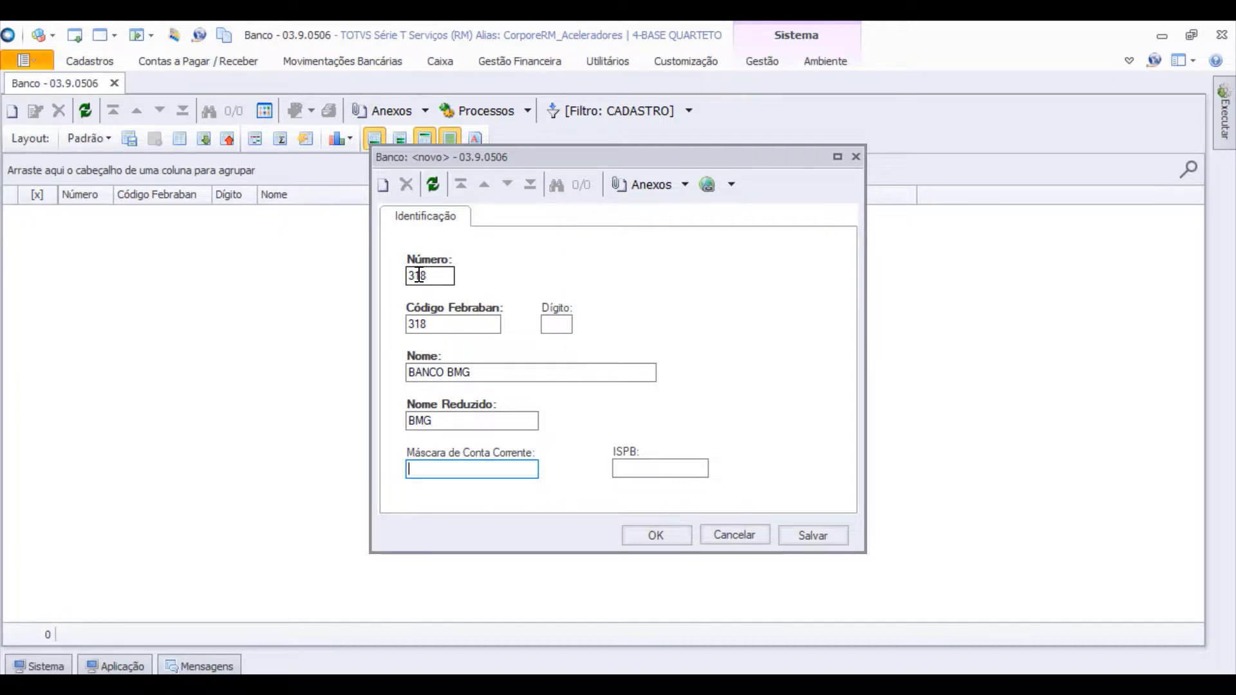
Set the account mask ######-## and ISPB 61186680, then save the bank.
text(#######-##)
key(Tab)
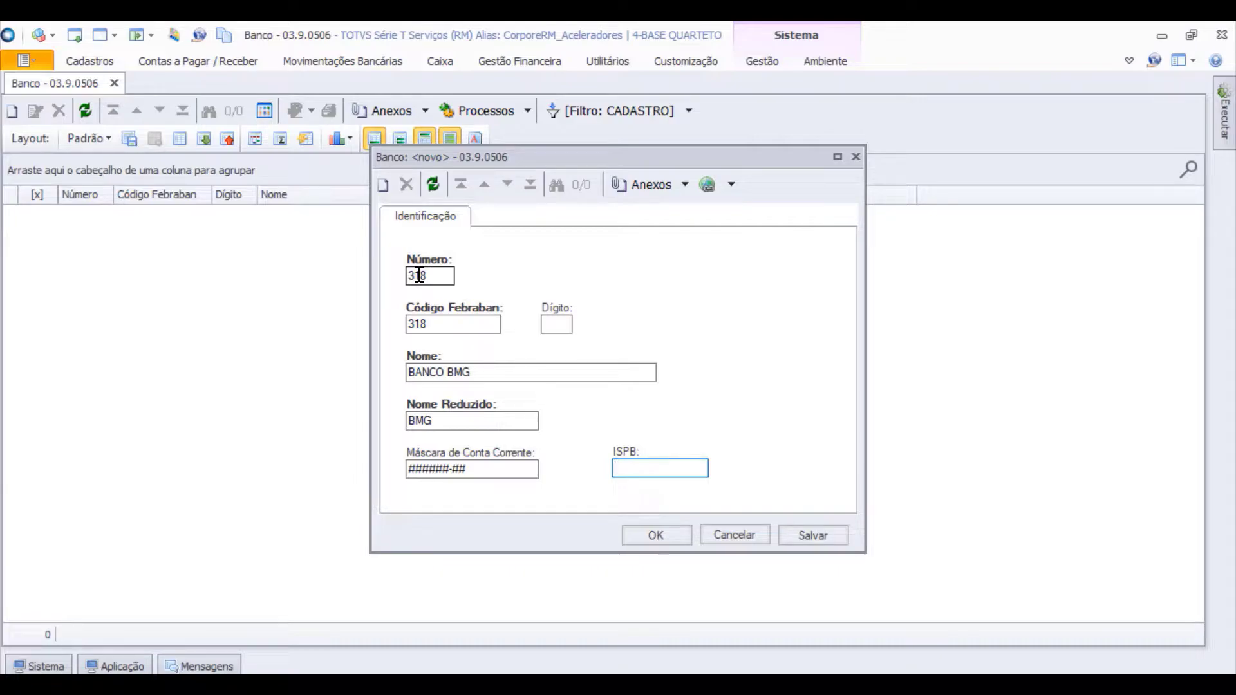
text(61186)
text(68)
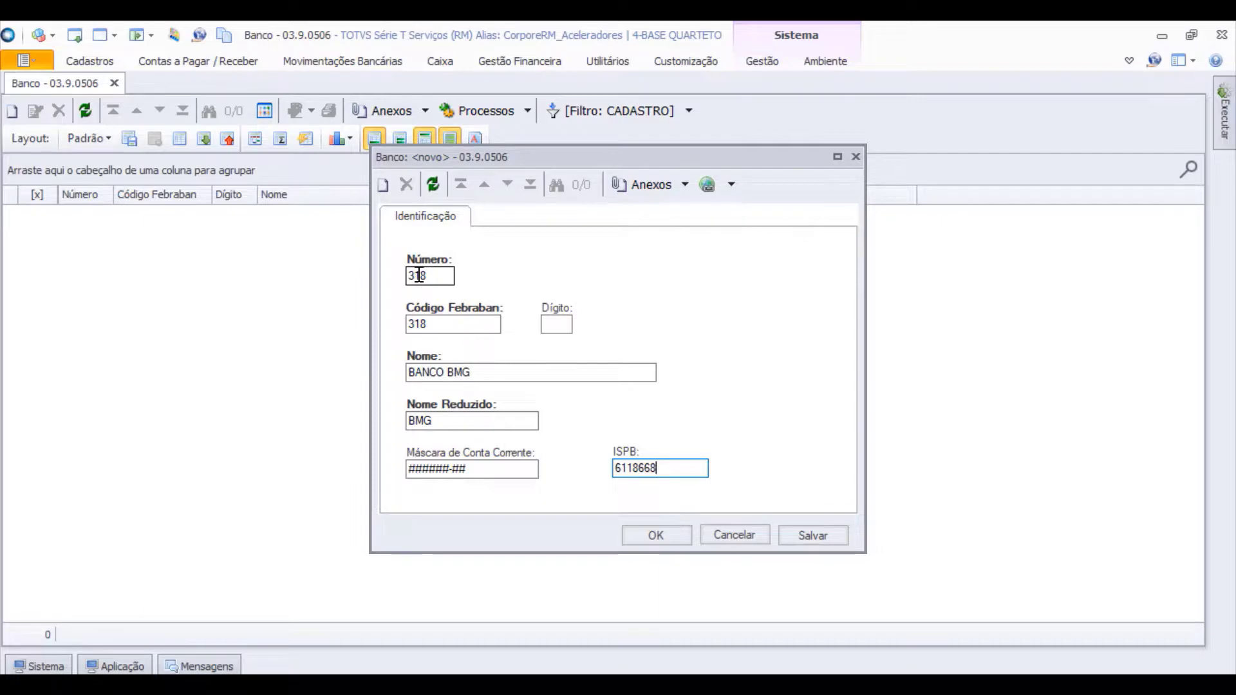
text(0)
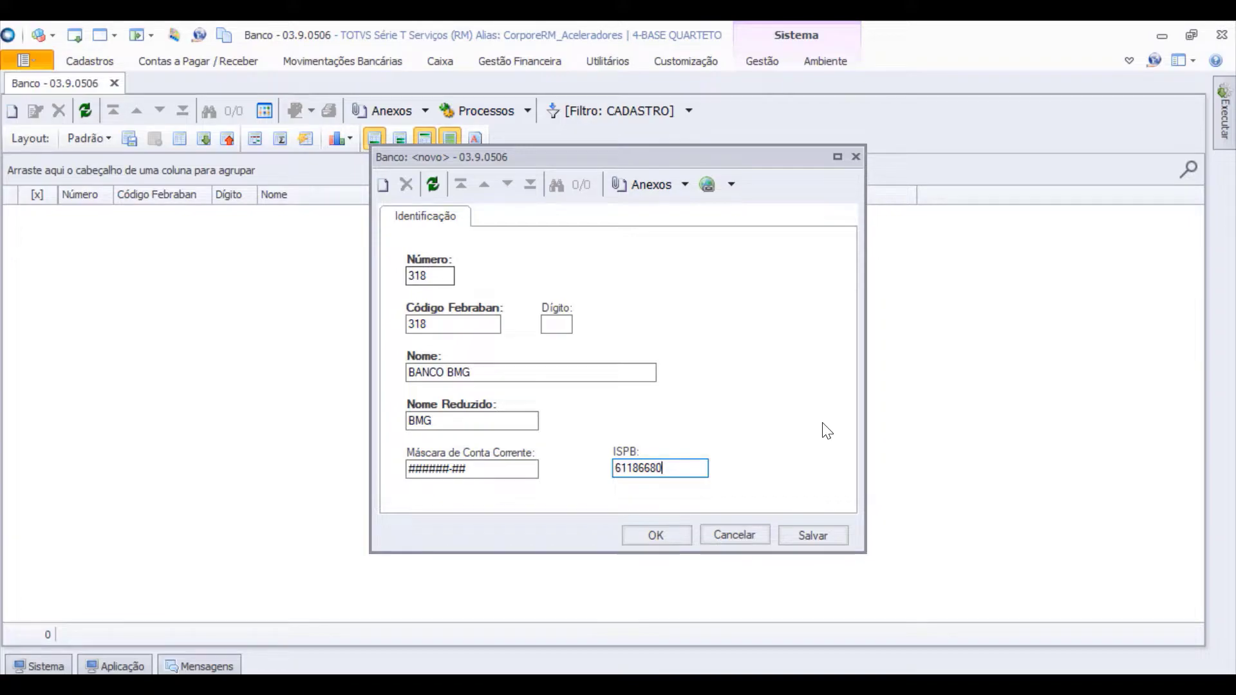
click(812, 537)
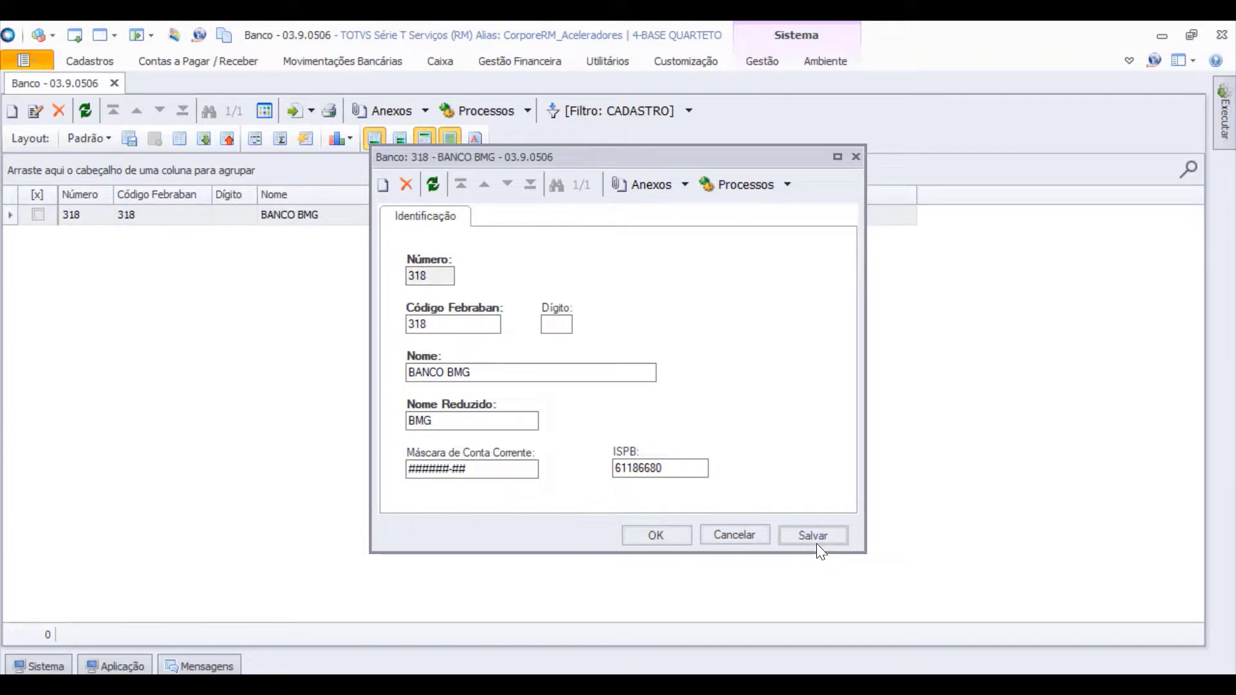
Give bank 318 check digit 1, save it, and decline the offered deletion.
click(670, 544)
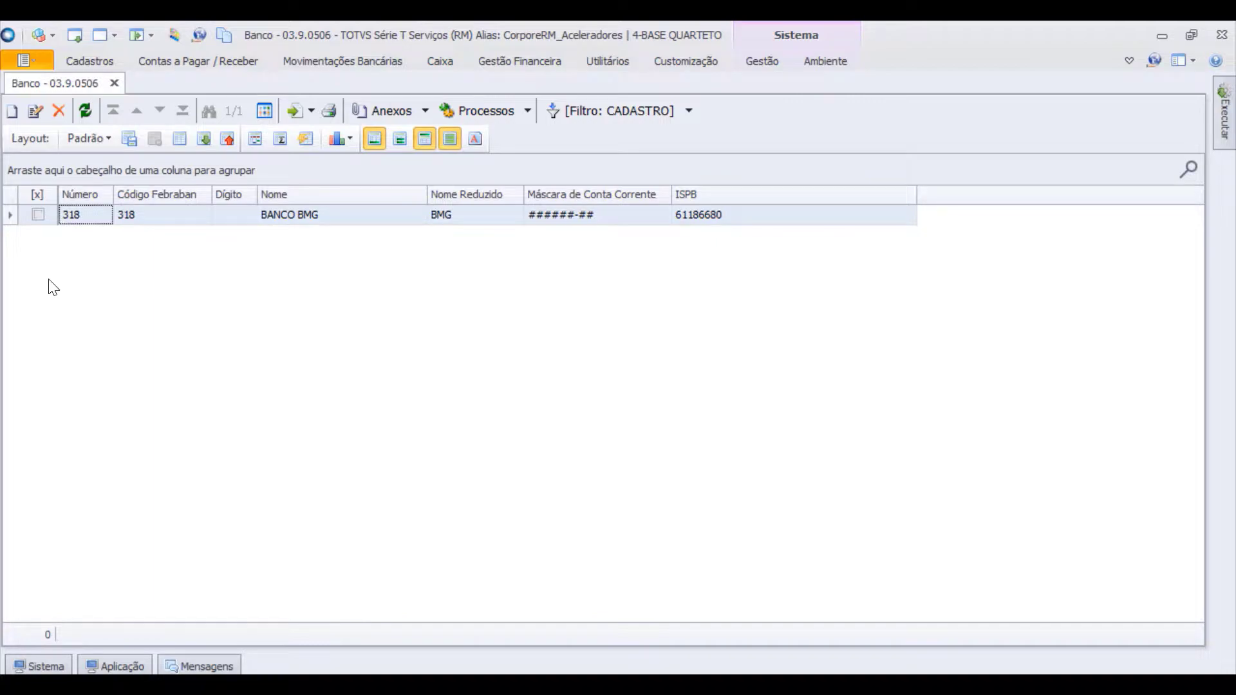
click(38, 215)
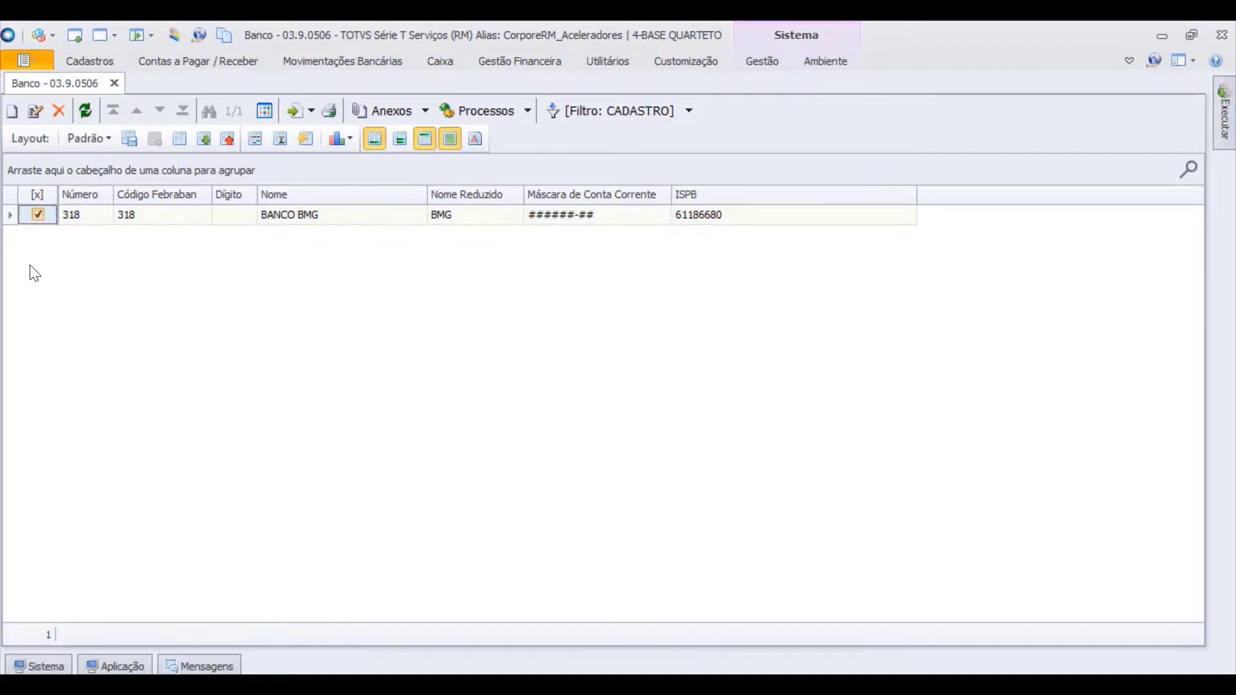
click(36, 111)
click(554, 323)
text(1)
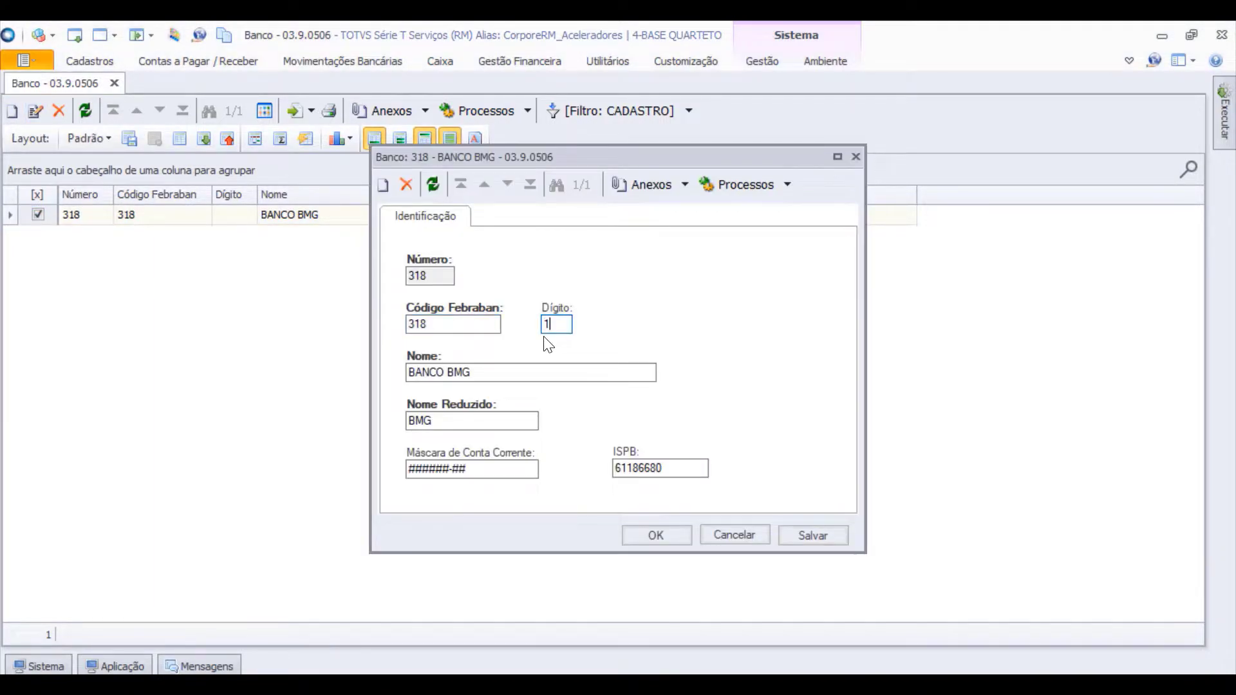
click(810, 534)
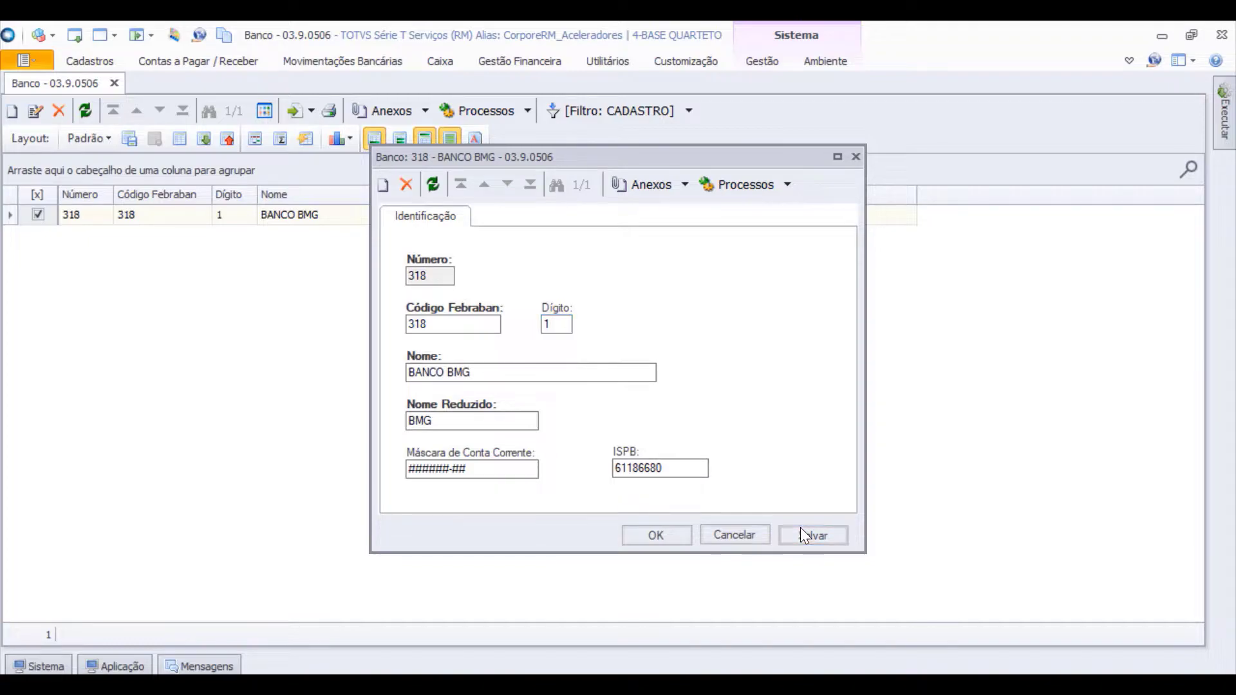
click(656, 535)
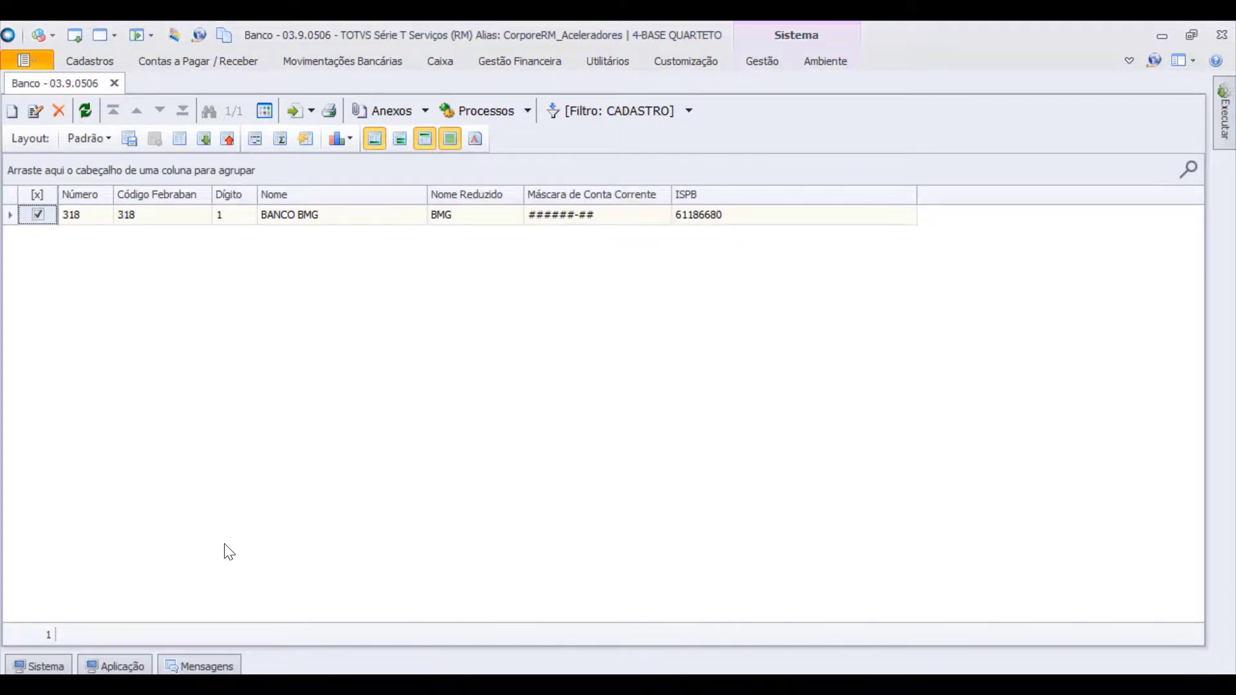
click(58, 110)
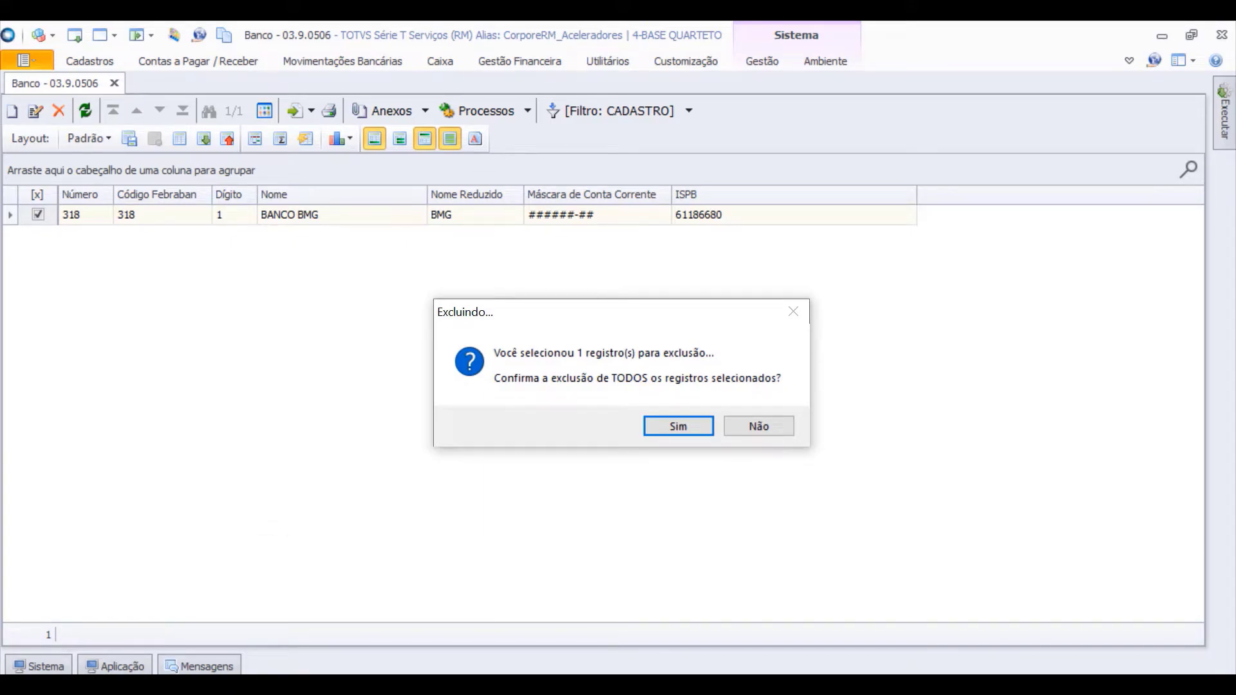
click(771, 426)
Create agency 0001 AGENCIA CENTRO, BELO HORIZONTE, compensation 318, type Agências Ordinárias.
click(424, 111)
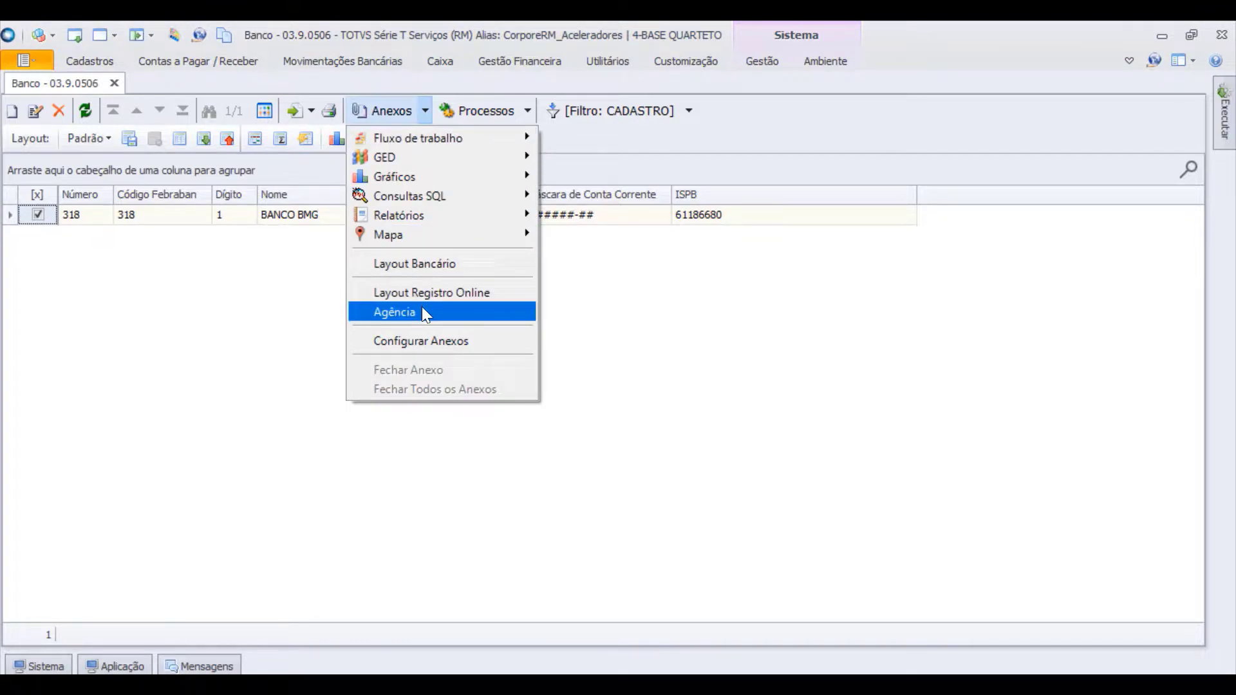
click(422, 311)
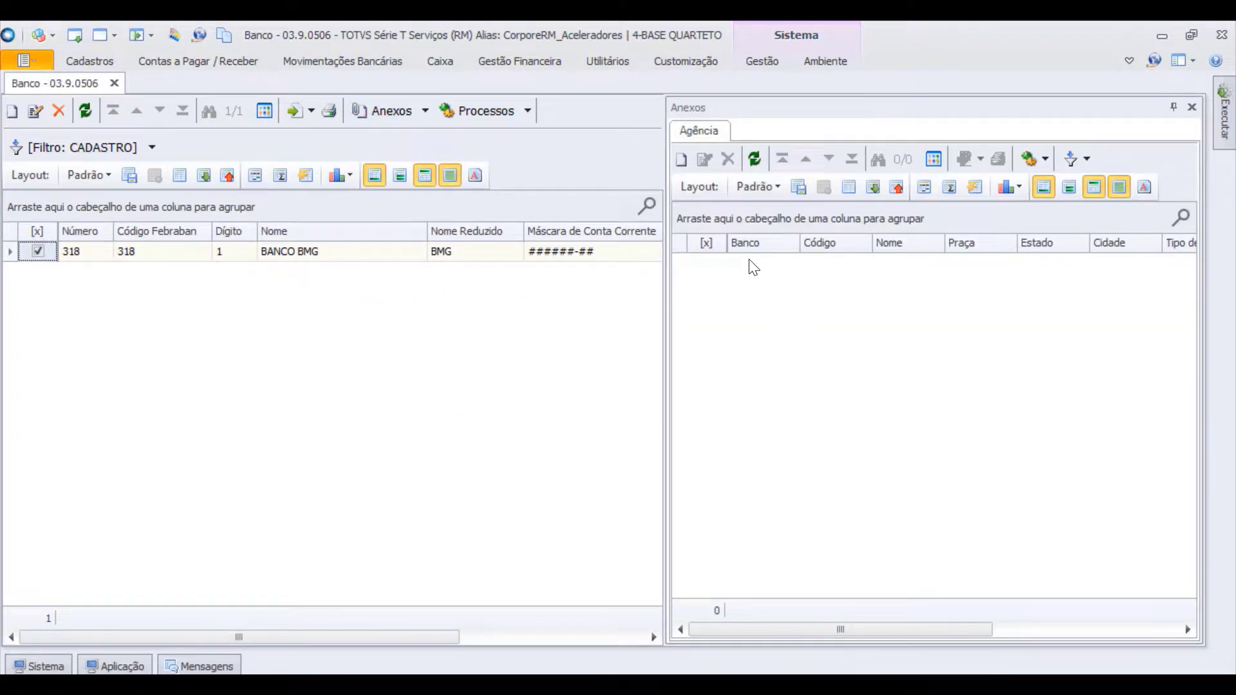
click(682, 159)
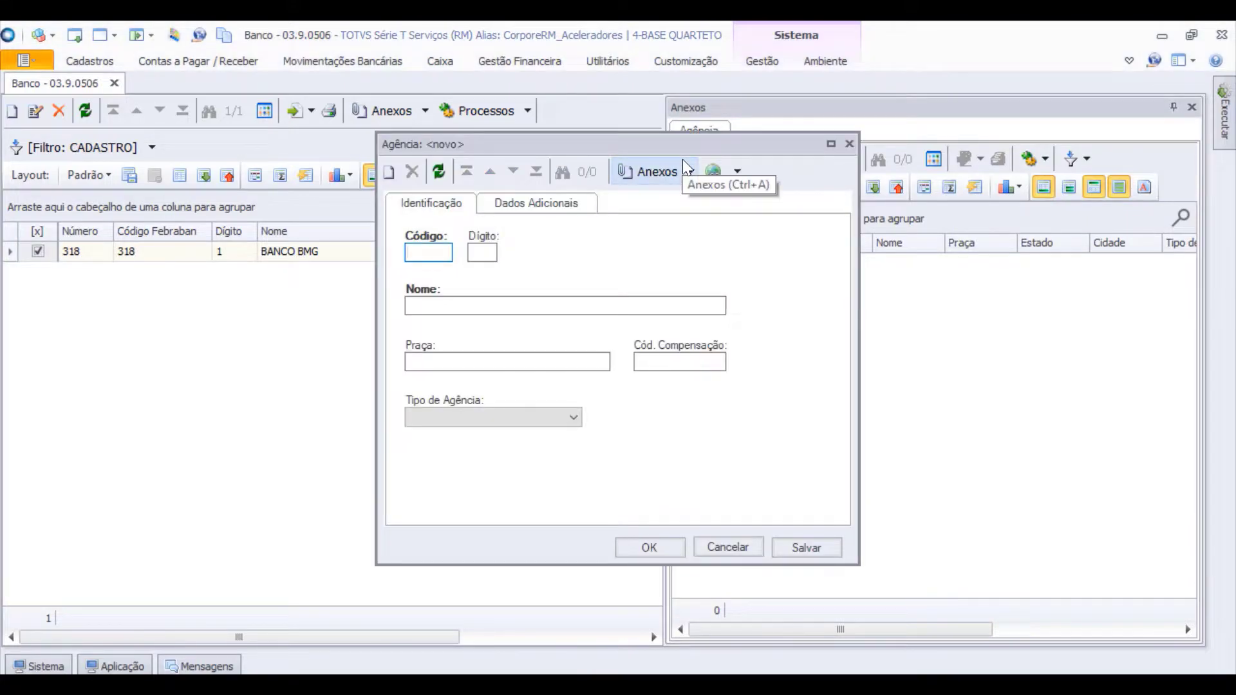
text(0001)
key(Tab)
key(Tab)
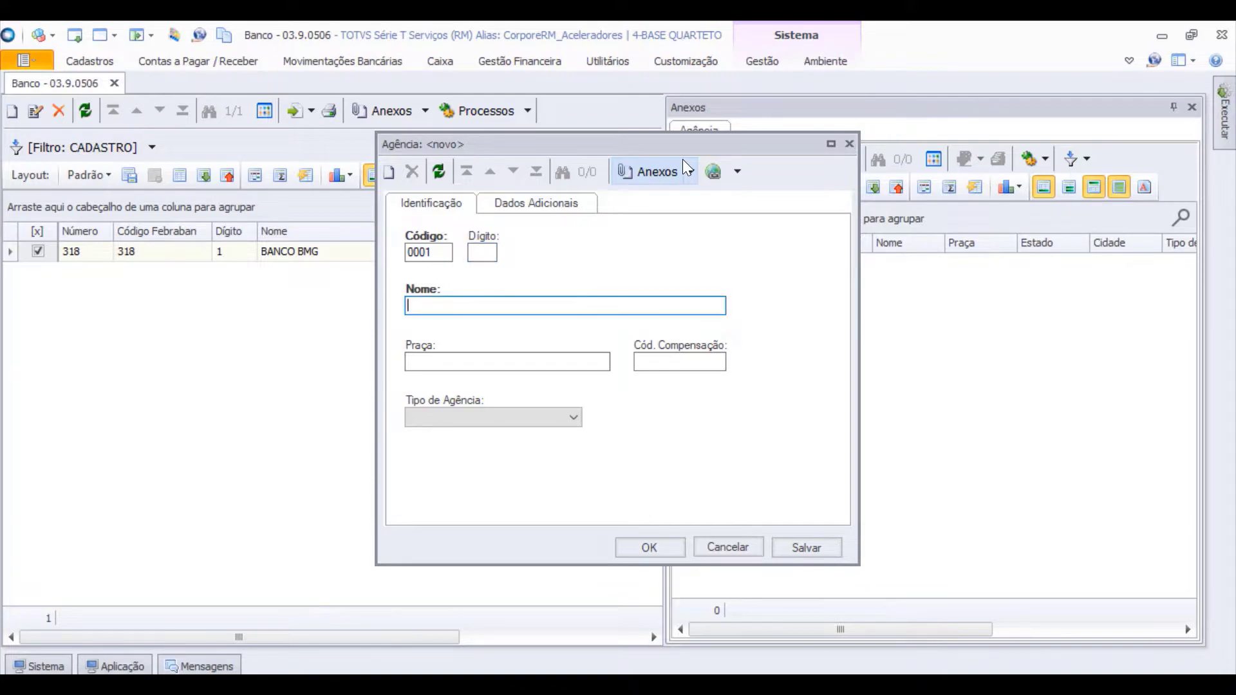
text(AGENCIA CENTRO)
key(Tab)
text(BELO HOR)
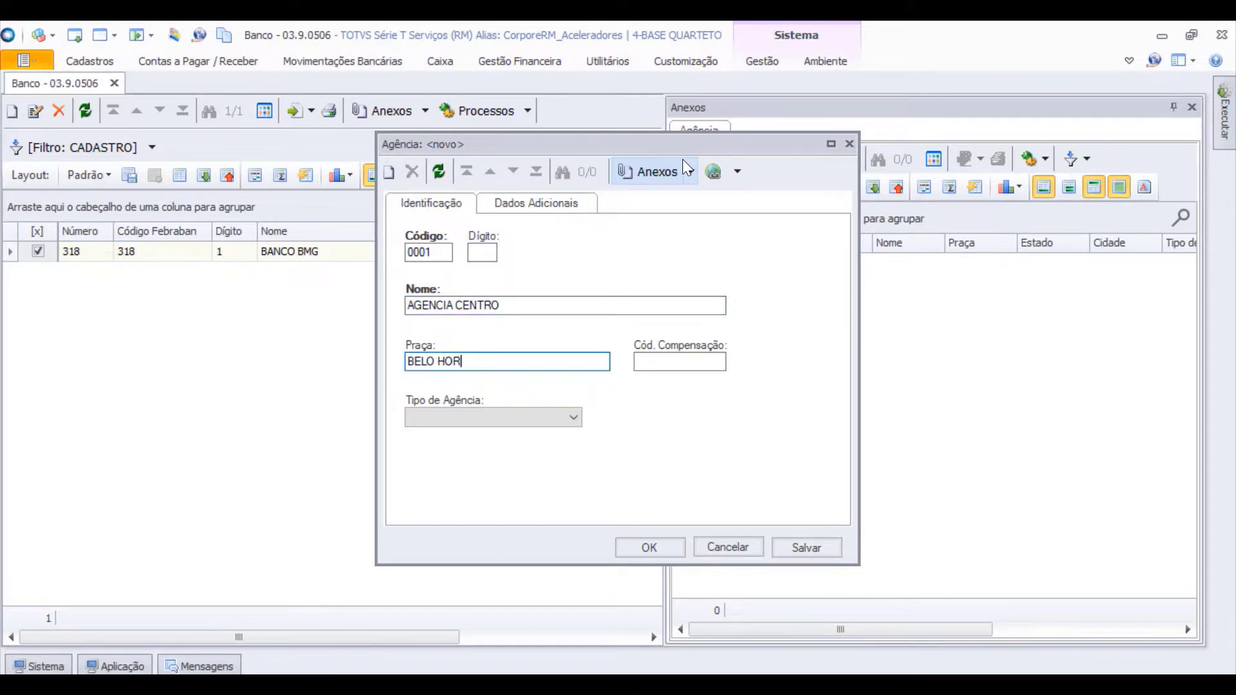
text(IZONTE)
key(Tab)
text(318)
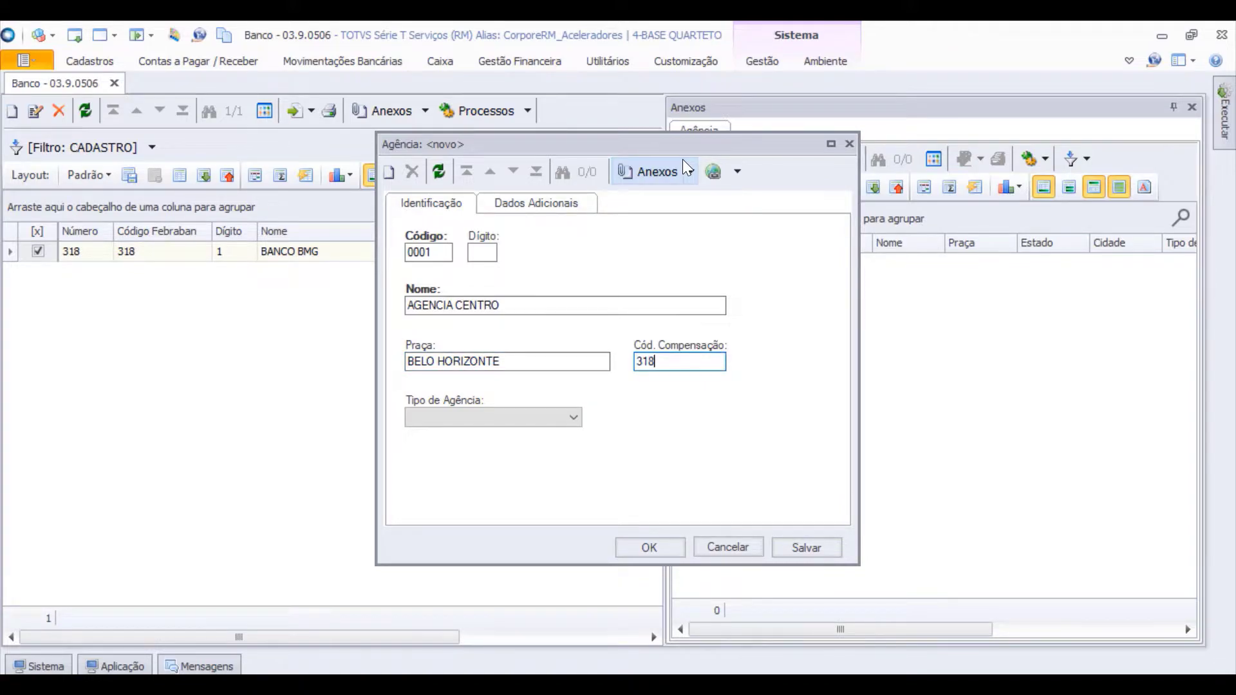
click(576, 419)
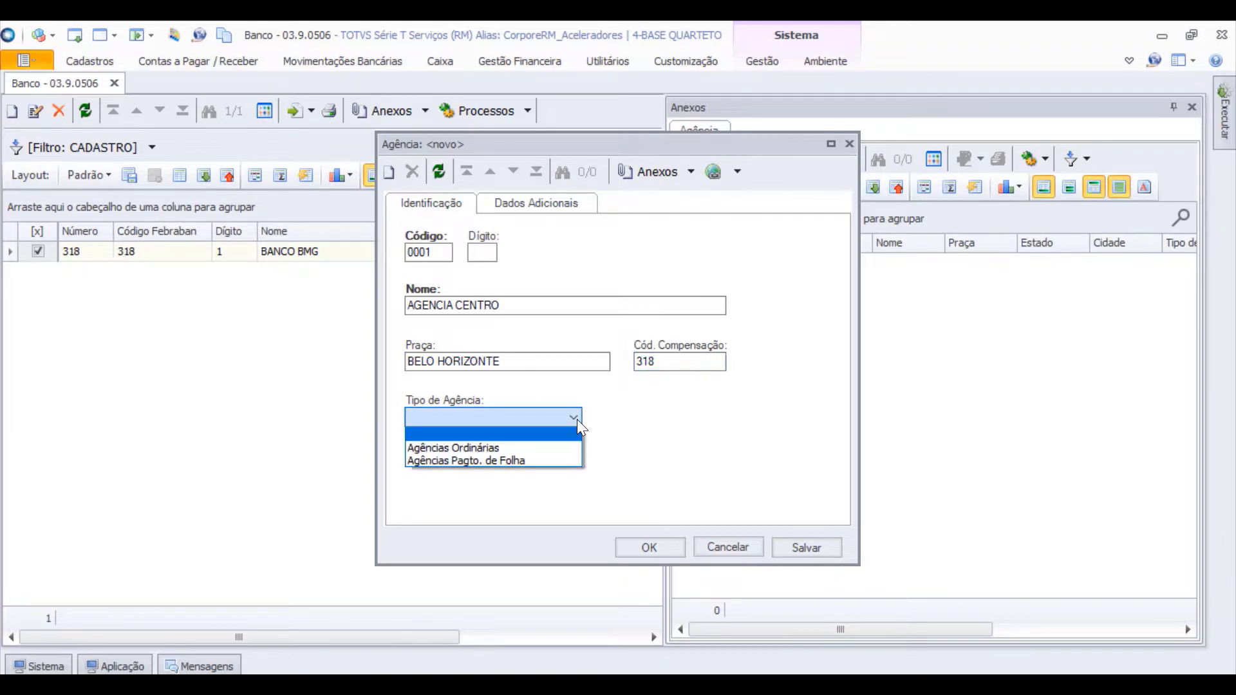
click(570, 446)
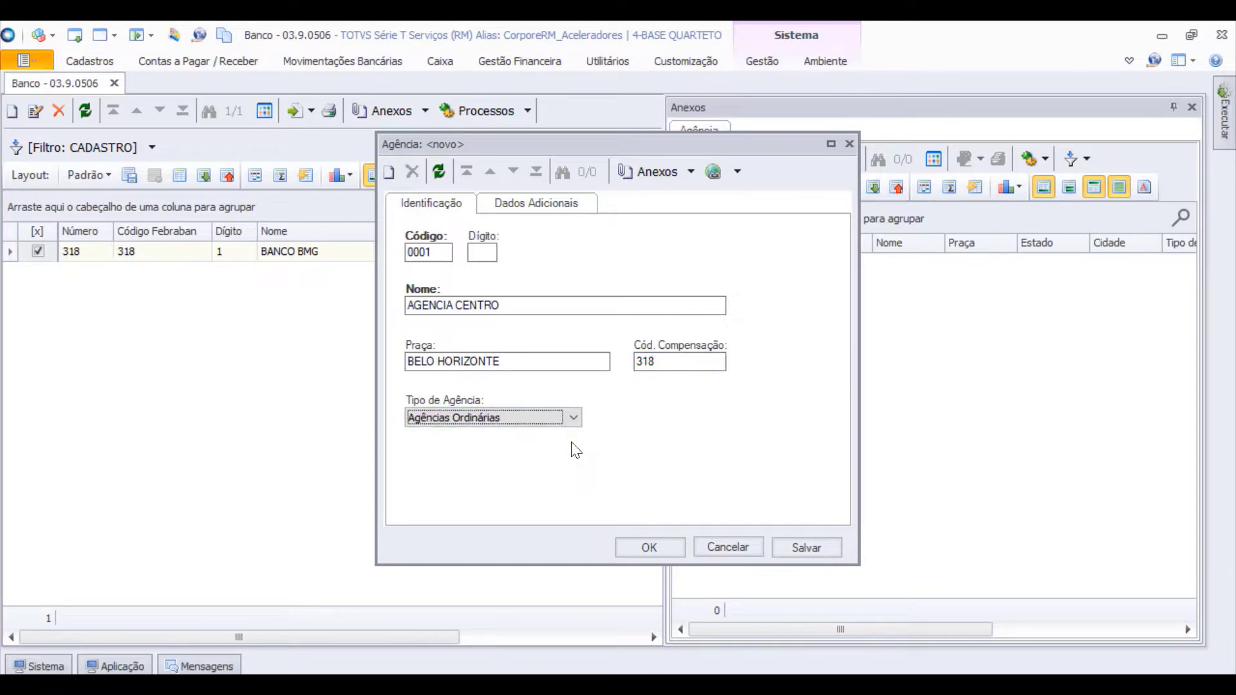
Enter the agency address: CEP 30000-000, GOITACAZES 25, neighbourhood CENTRO.
click(555, 213)
click(475, 251)
text(30000-000)
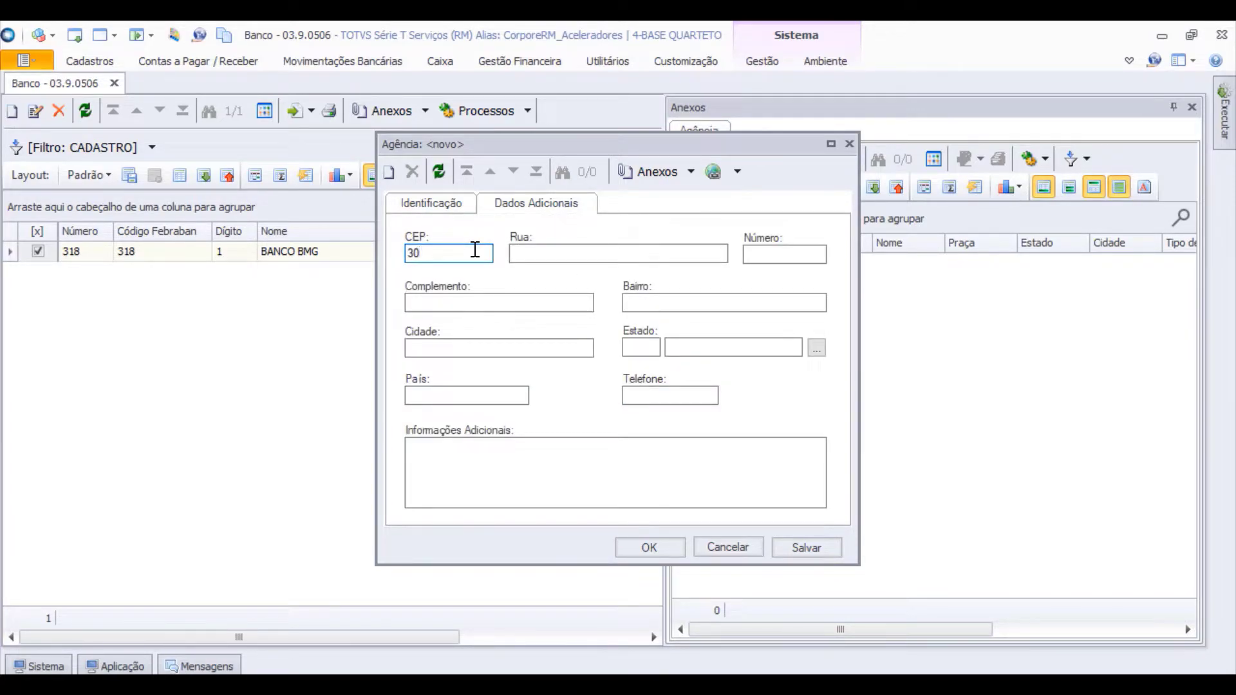
key(Tab)
text(GOITACAZES)
key(Tab)
text(25)
key(Tab)
key(Tab)
text(CENTRO)
key(Tab)
Complete city BELO HORIZONTE, state MG, country BRASIL, and save the agency.
text(BELO HORIZONTE)
key(Tab)
text(MG)
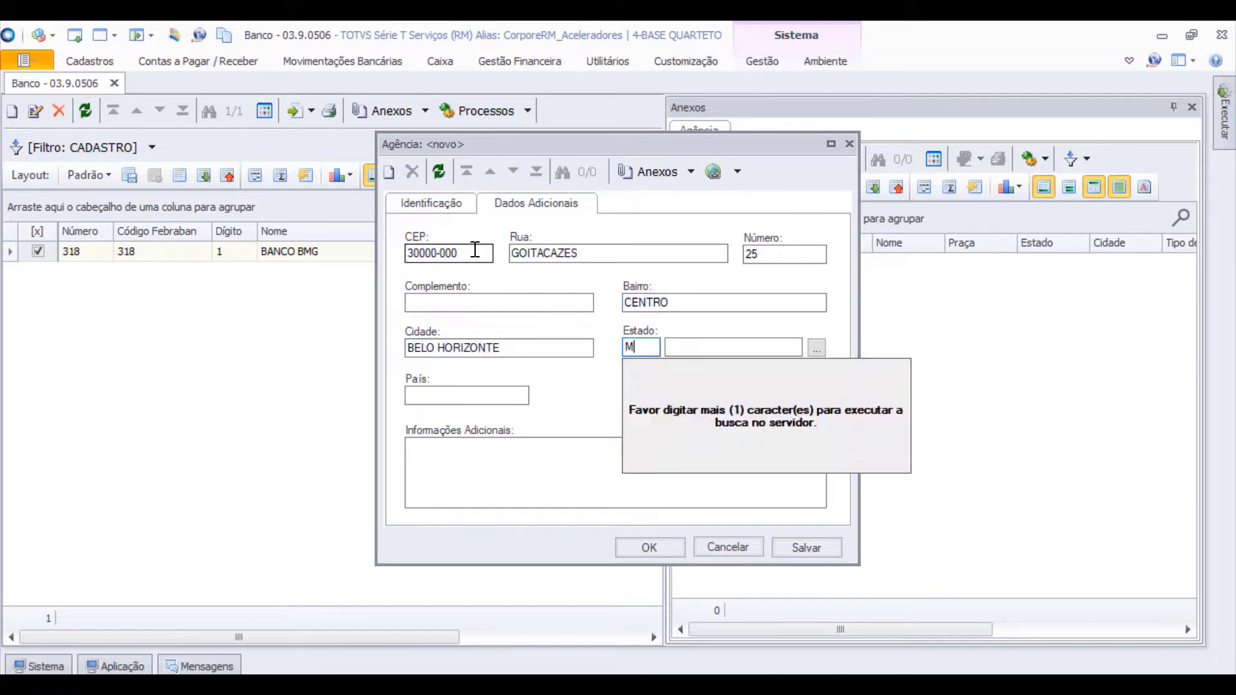
click(483, 398)
text(BRASIL)
key(Tab)
click(795, 550)
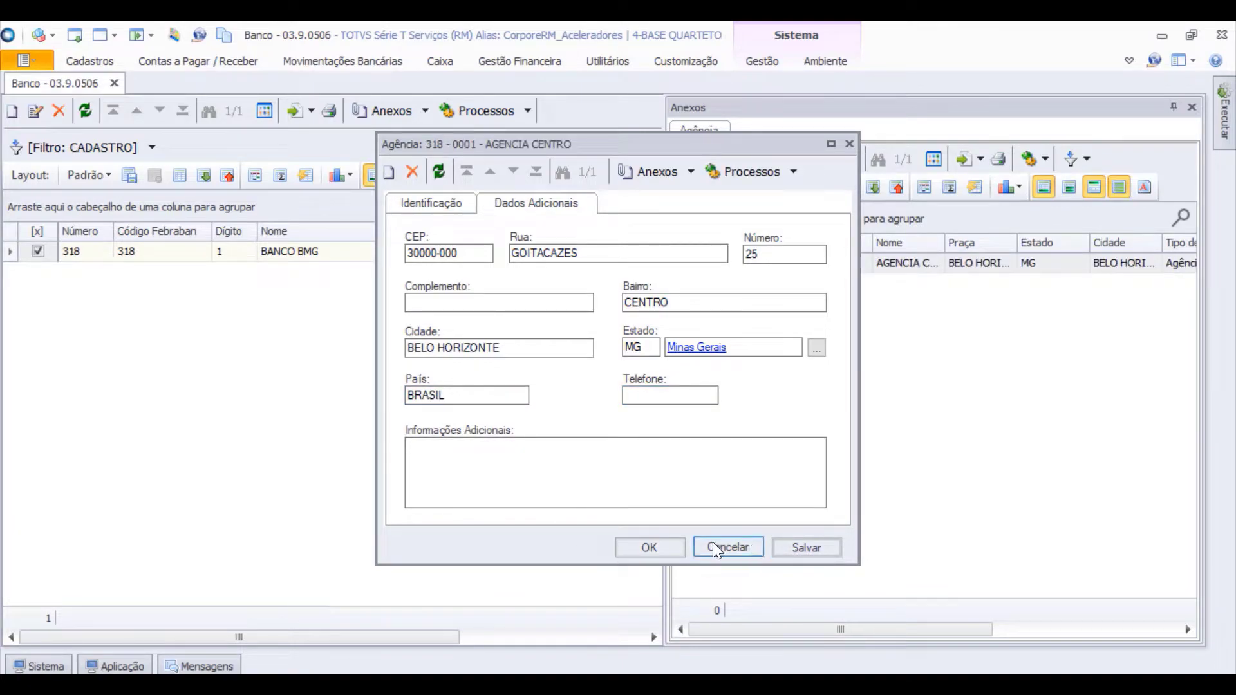
click(740, 546)
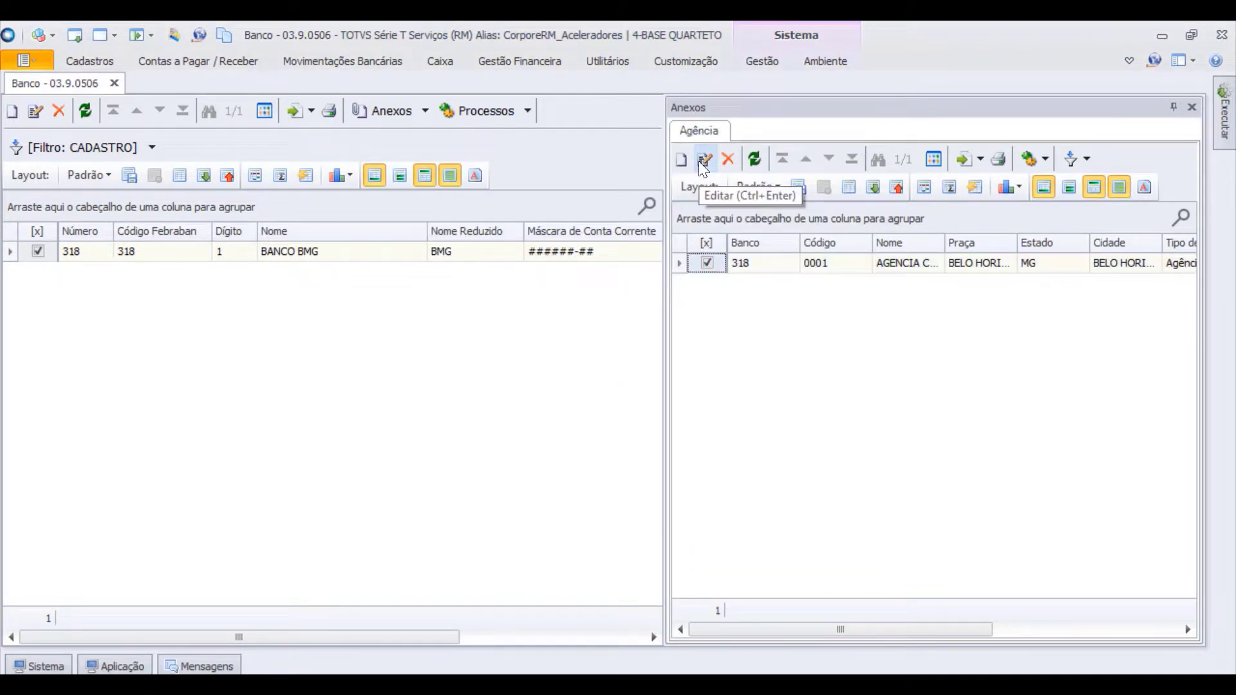
Add digit 0 to agency 0001, cancel its deletion, and close the Banco screen.
click(704, 160)
text(0)
click(798, 544)
click(642, 550)
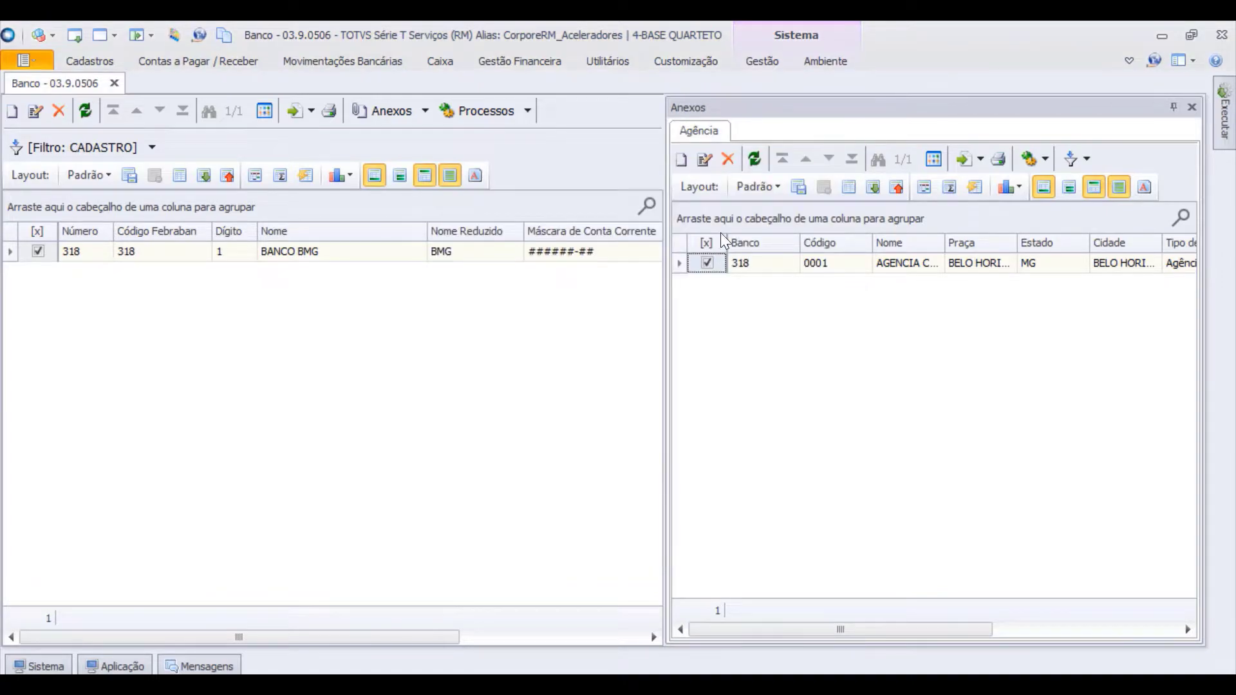
click(723, 163)
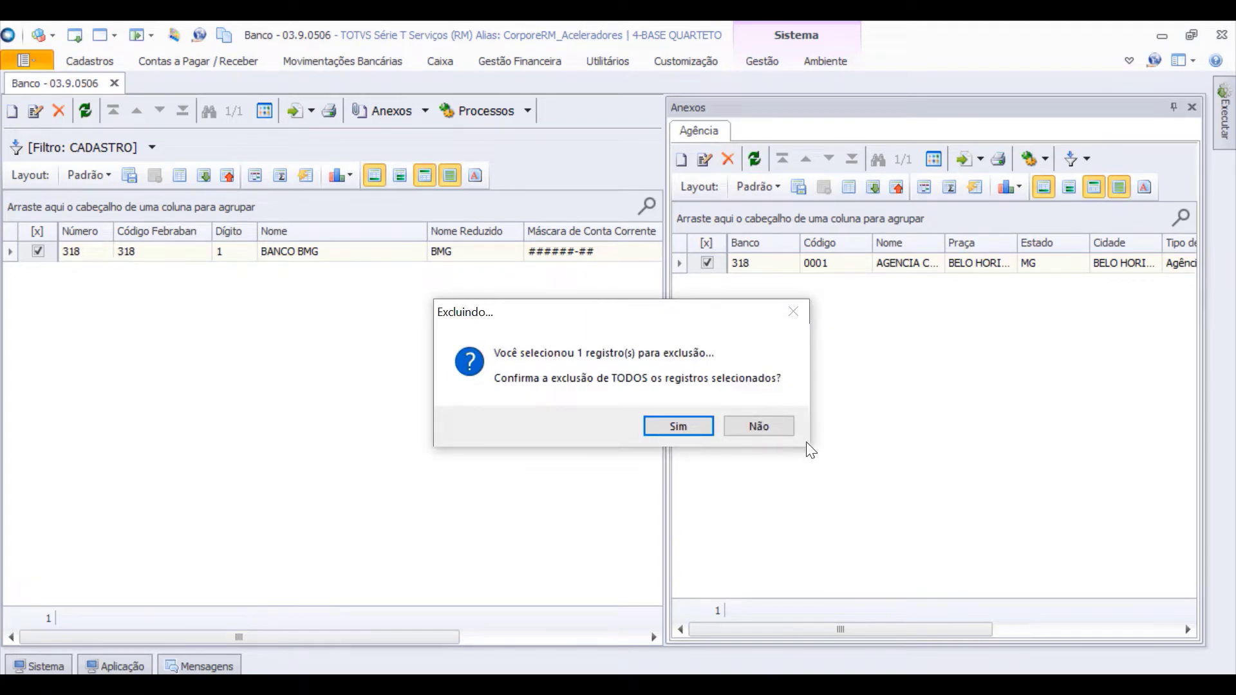
click(769, 430)
click(115, 84)
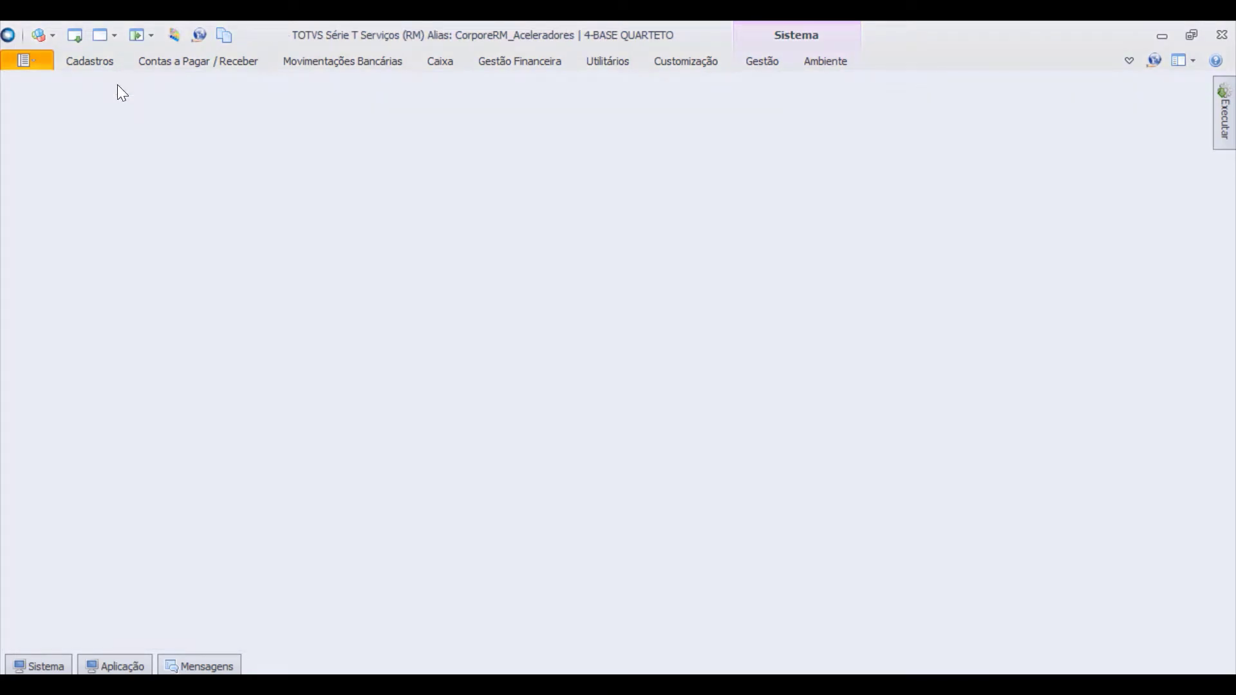
Open Contas Correntes with the TODOS filter and start a new account record.
click(313, 66)
click(141, 129)
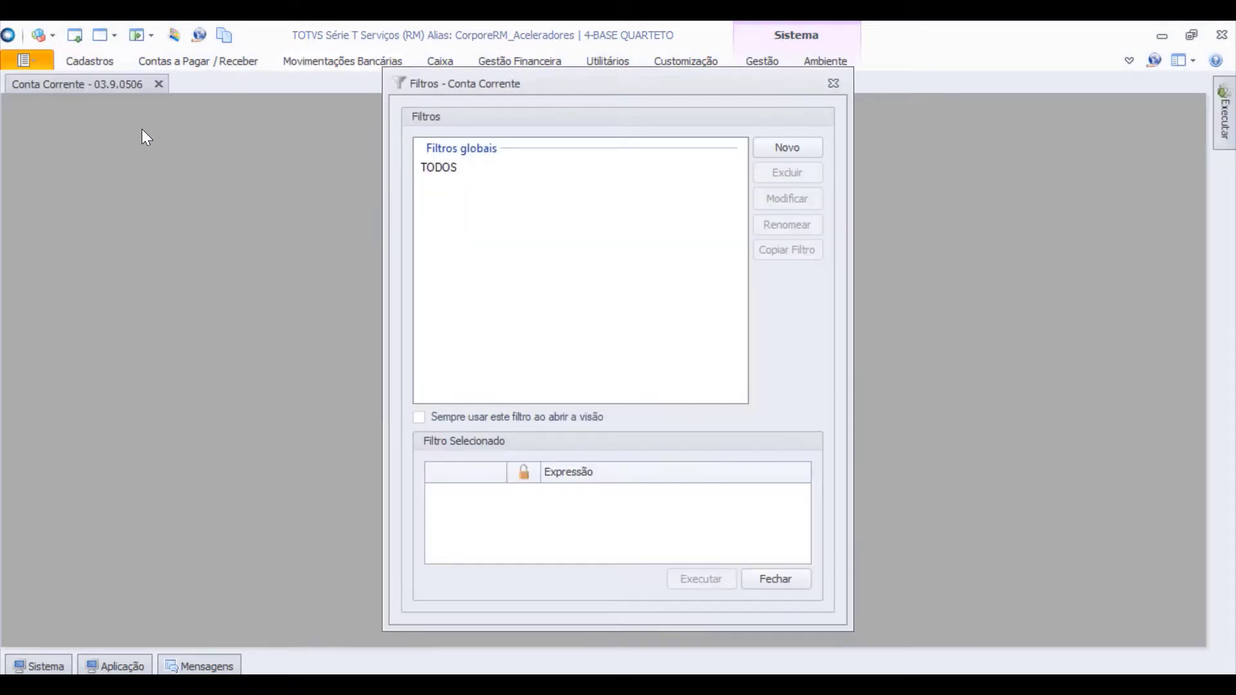
click(439, 168)
click(676, 580)
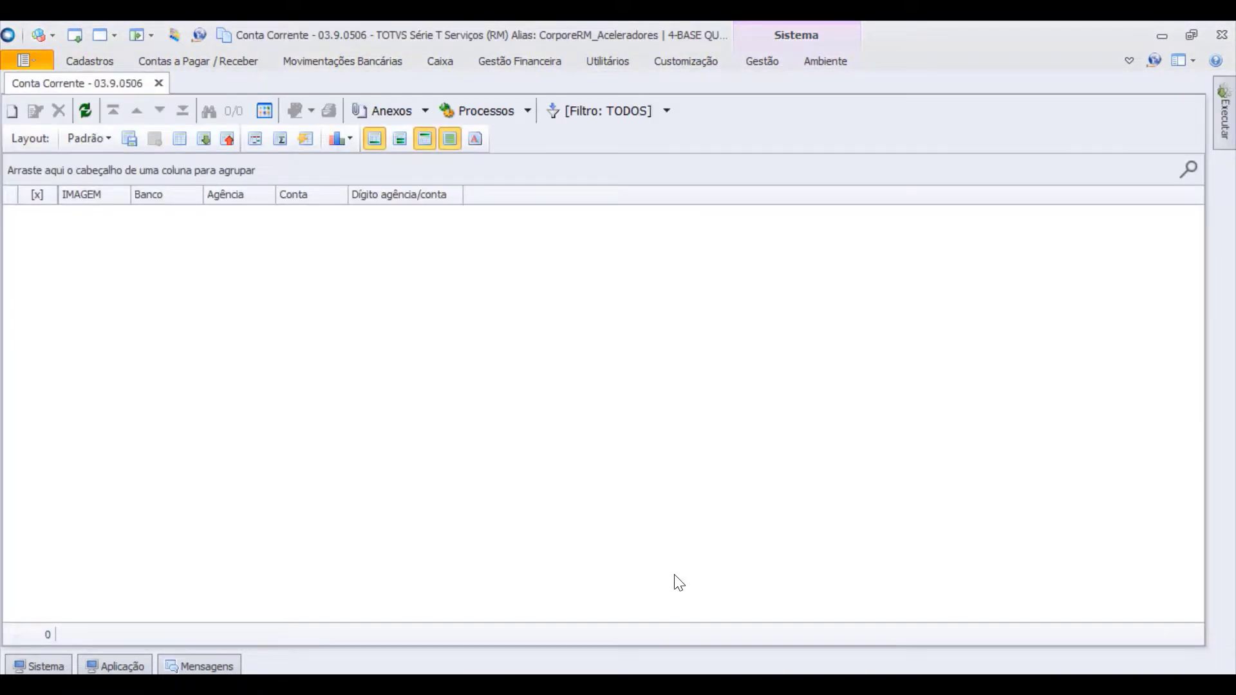
click(13, 112)
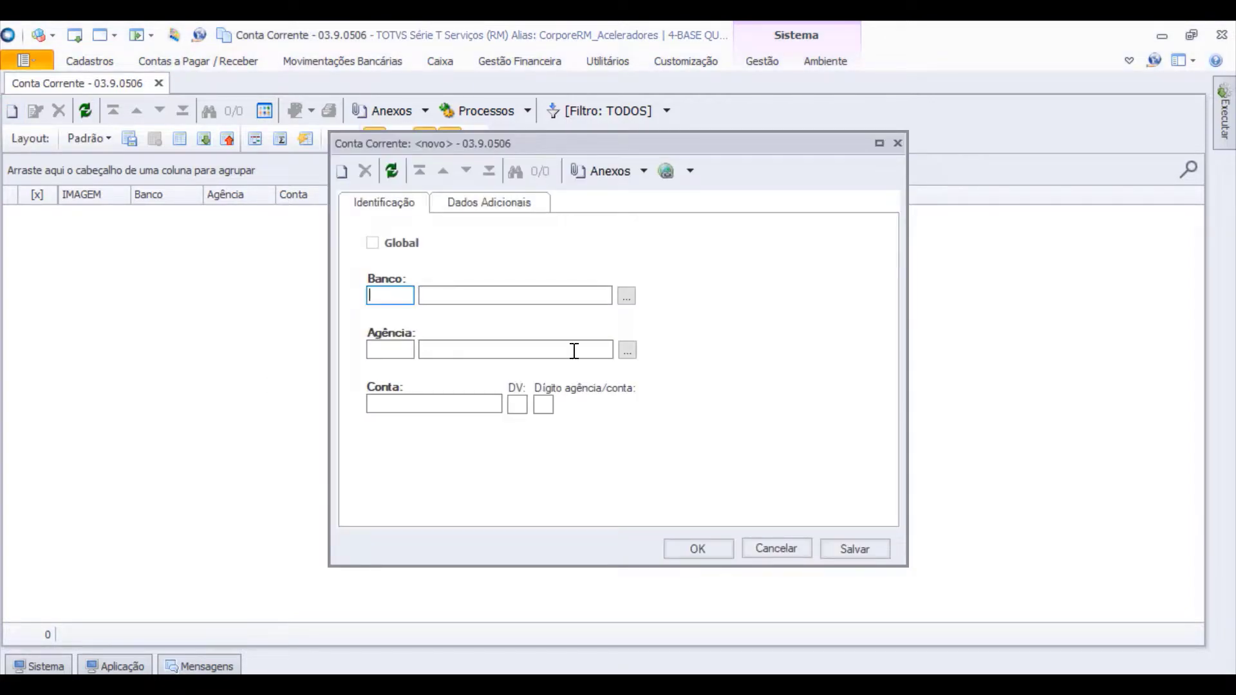
Select bank 318 BANCO BMG and agency 0001 AGENCIA CENTRO for the account.
click(627, 295)
click(646, 388)
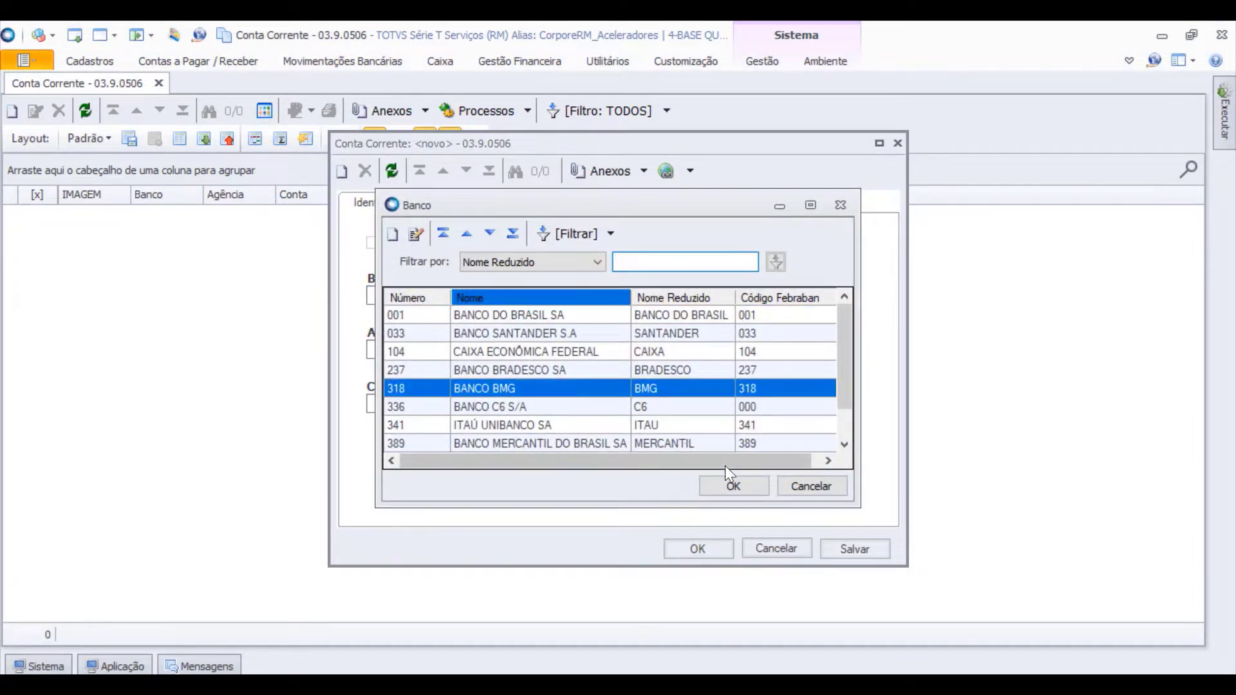
click(734, 486)
click(626, 350)
click(731, 484)
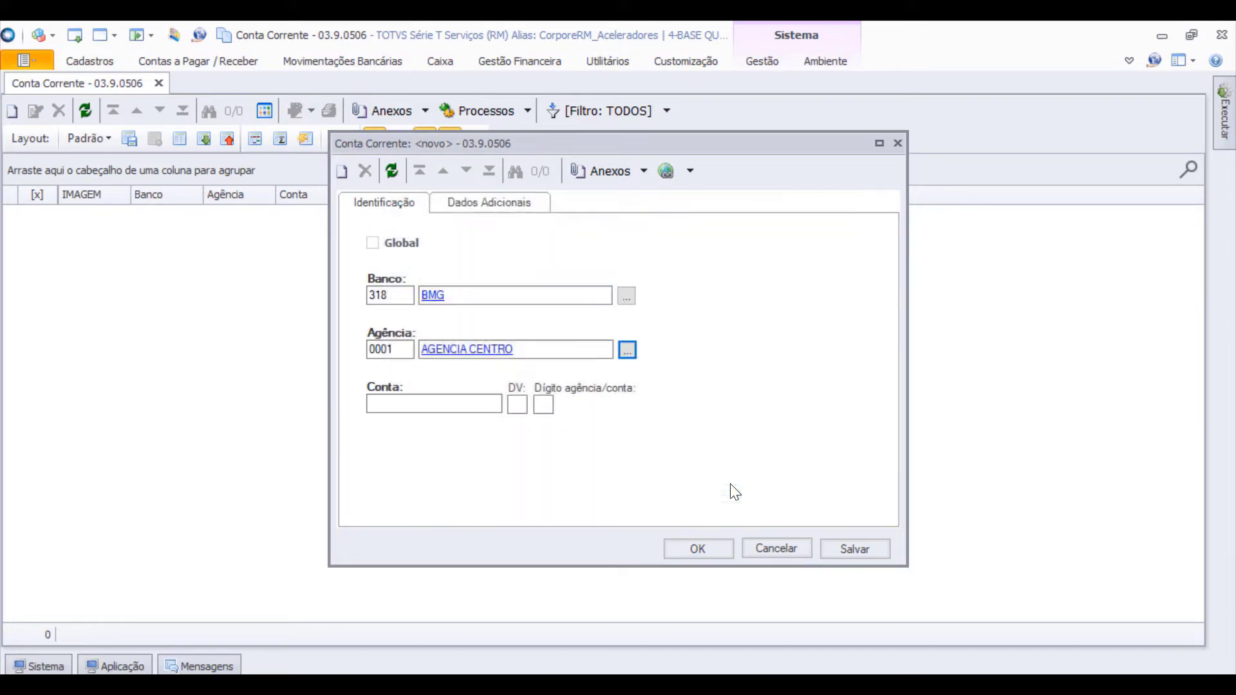
Enter account 123456 with DV 0 and digit 7, save it, and mark its row.
click(395, 402)
text(123456)
click(517, 404)
text(0)
key(Tab)
text(7)
click(849, 551)
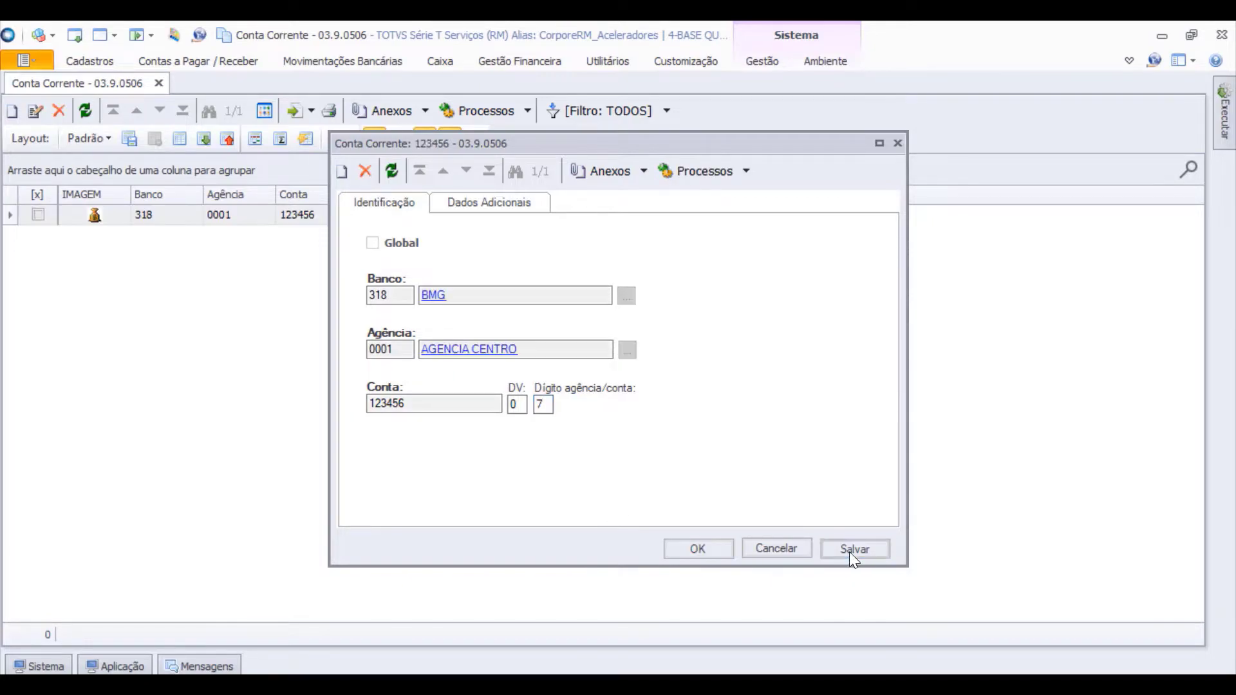
click(720, 548)
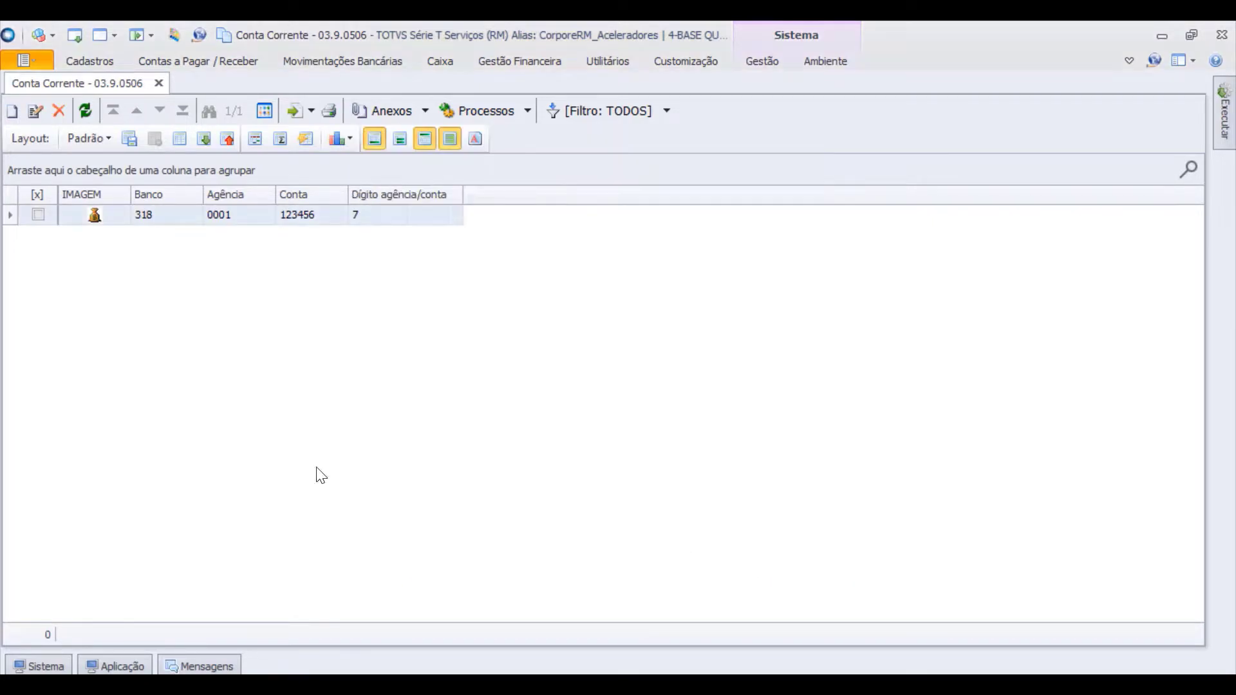
click(35, 216)
Set account 123456's type to Conta Corrente in Dados Adicionais and save.
click(34, 112)
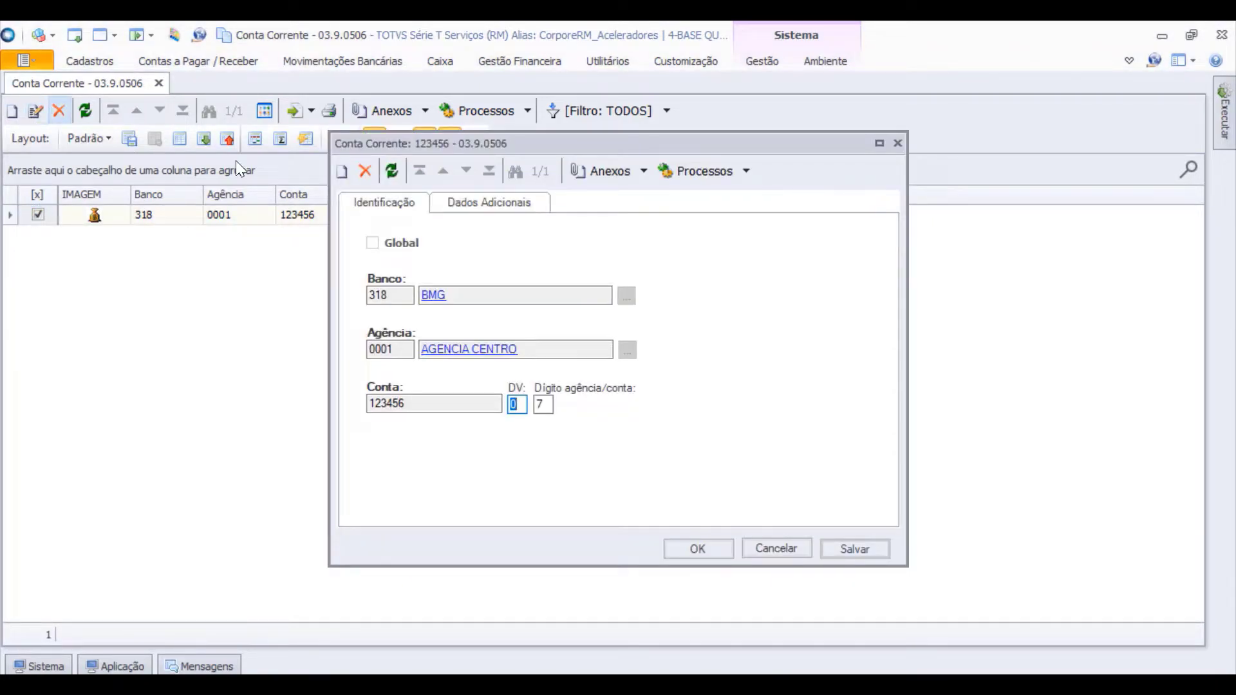
click(547, 204)
click(382, 257)
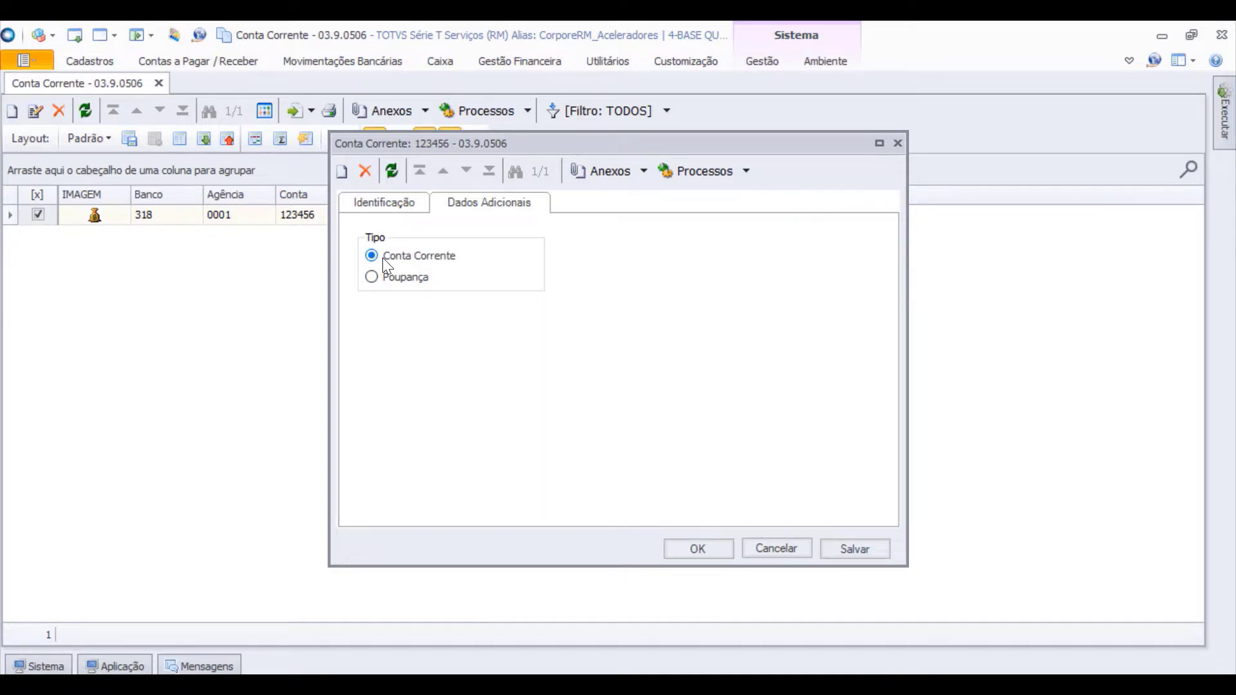
click(840, 555)
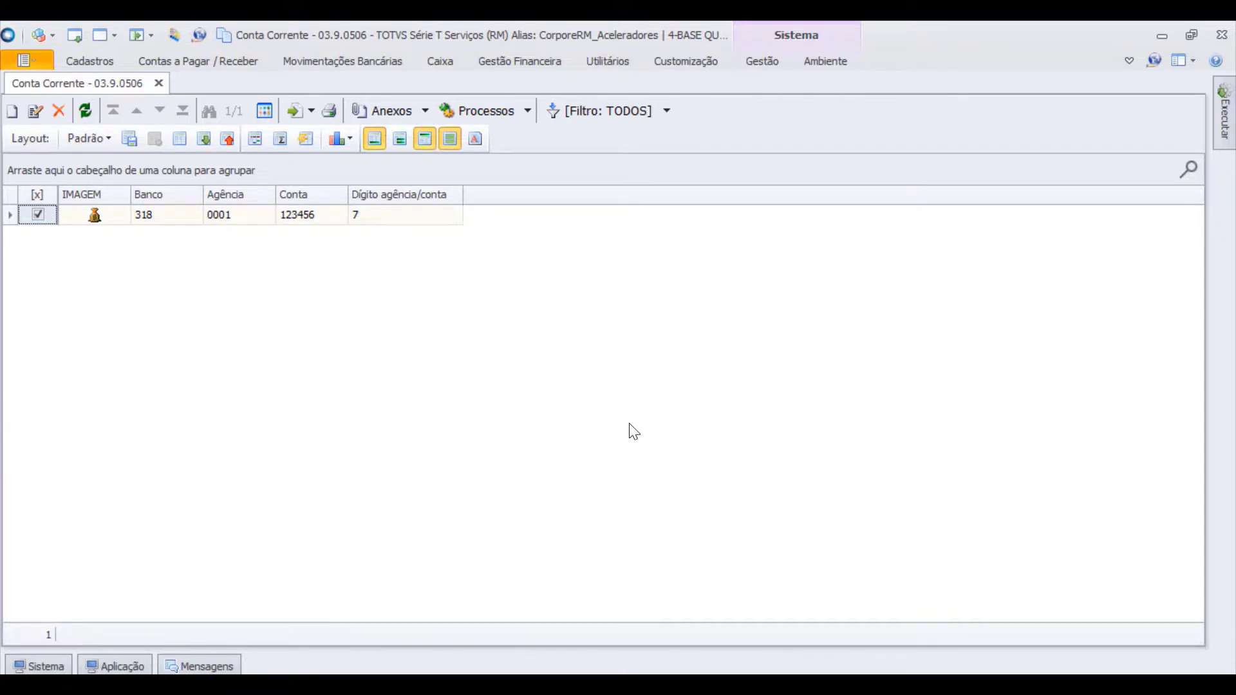
Decline deleting account 123456, then log out of the system.
click(57, 117)
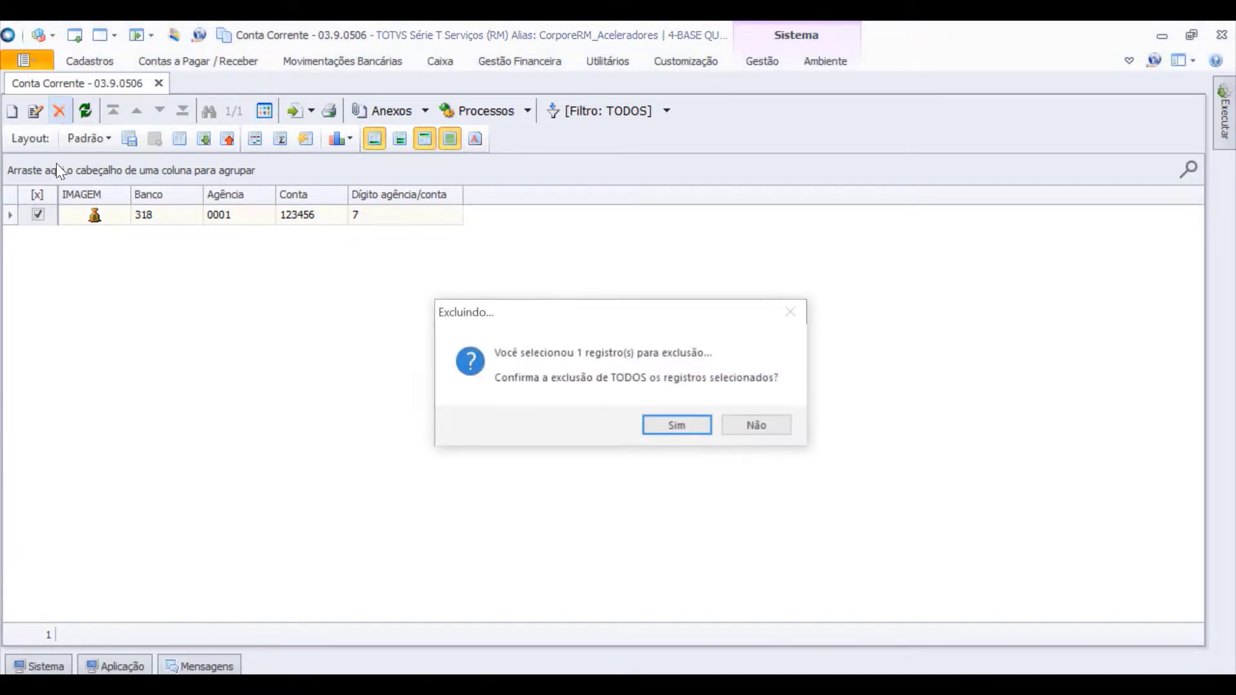
click(752, 430)
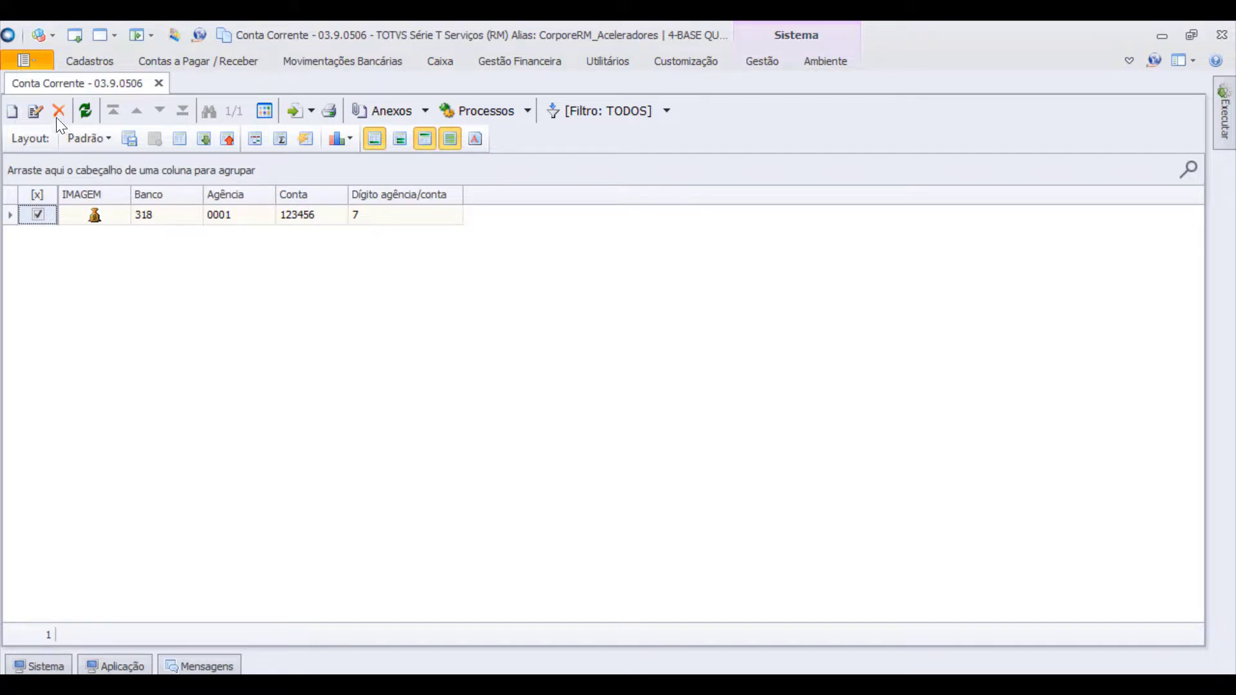
click(33, 64)
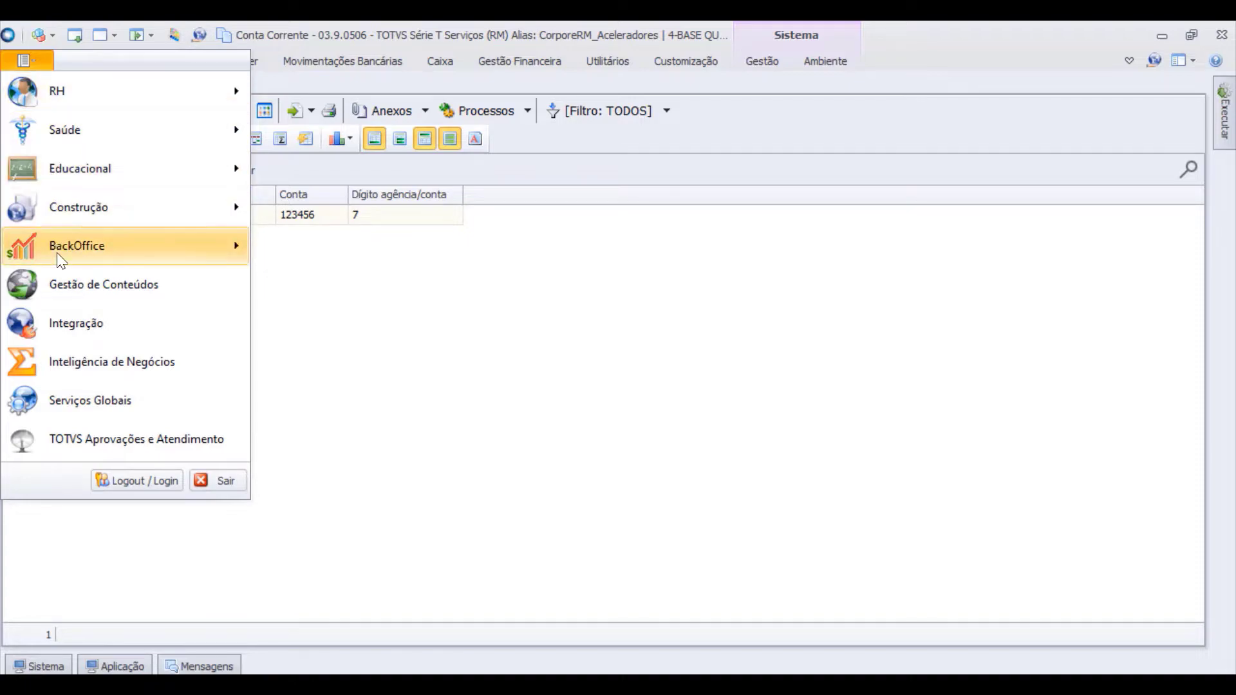
click(100, 485)
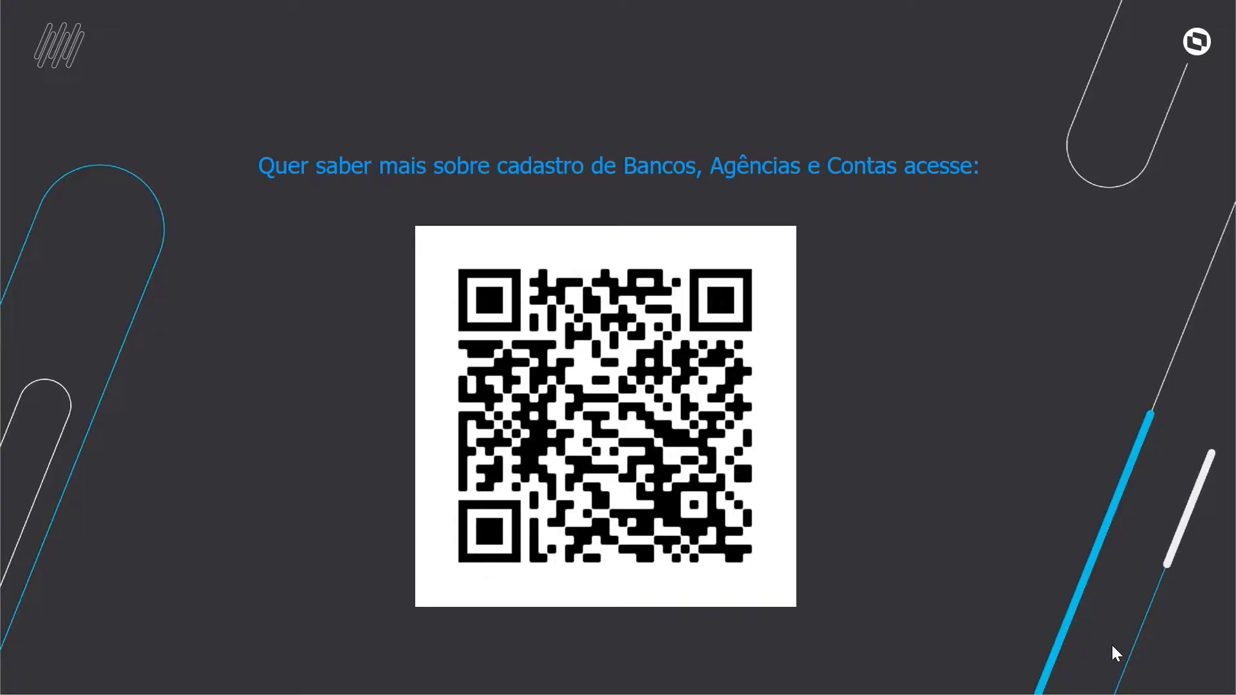
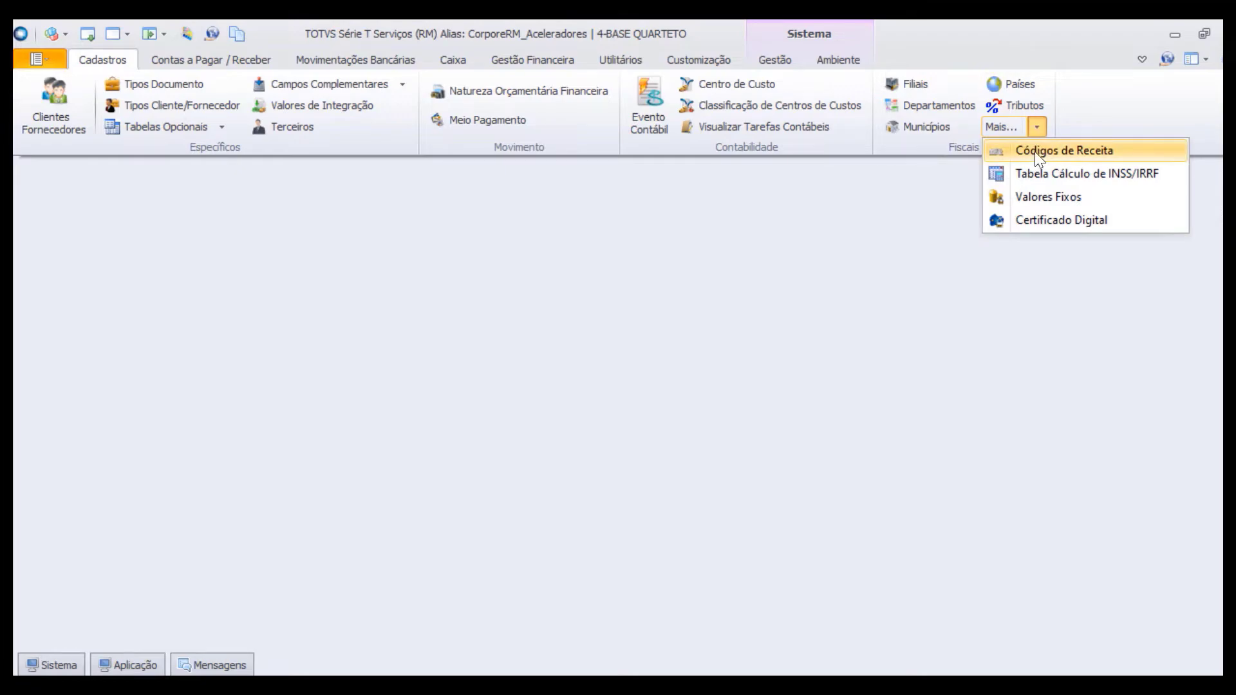
Register revenue code 7811 'Taxa Siscomex' with official code 7811, applicable to Ambos, and save it.
click(1034, 152)
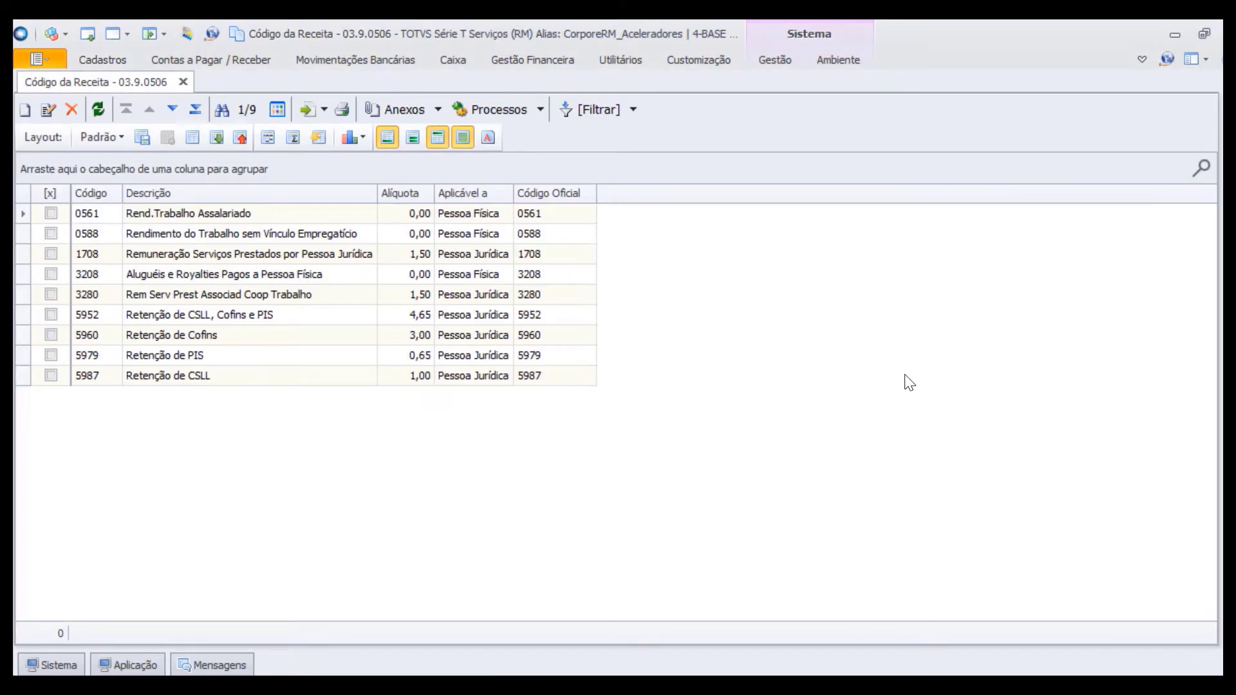
click(23, 110)
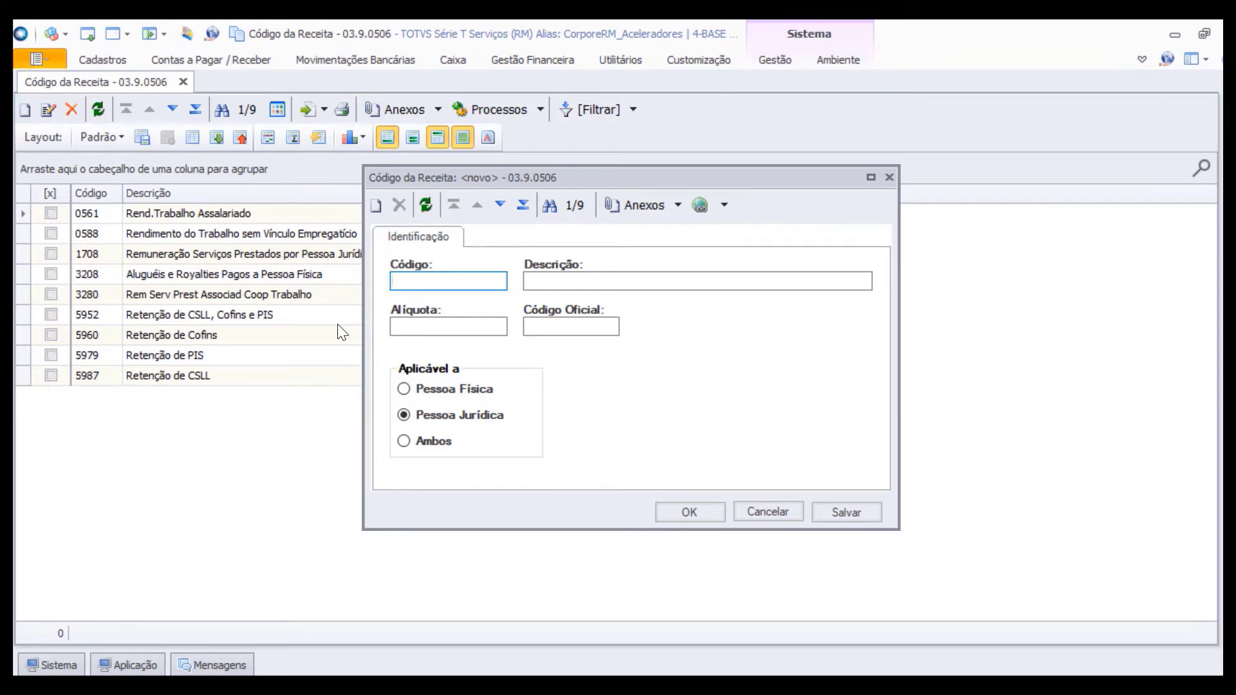
text(7811)
key(Tab)
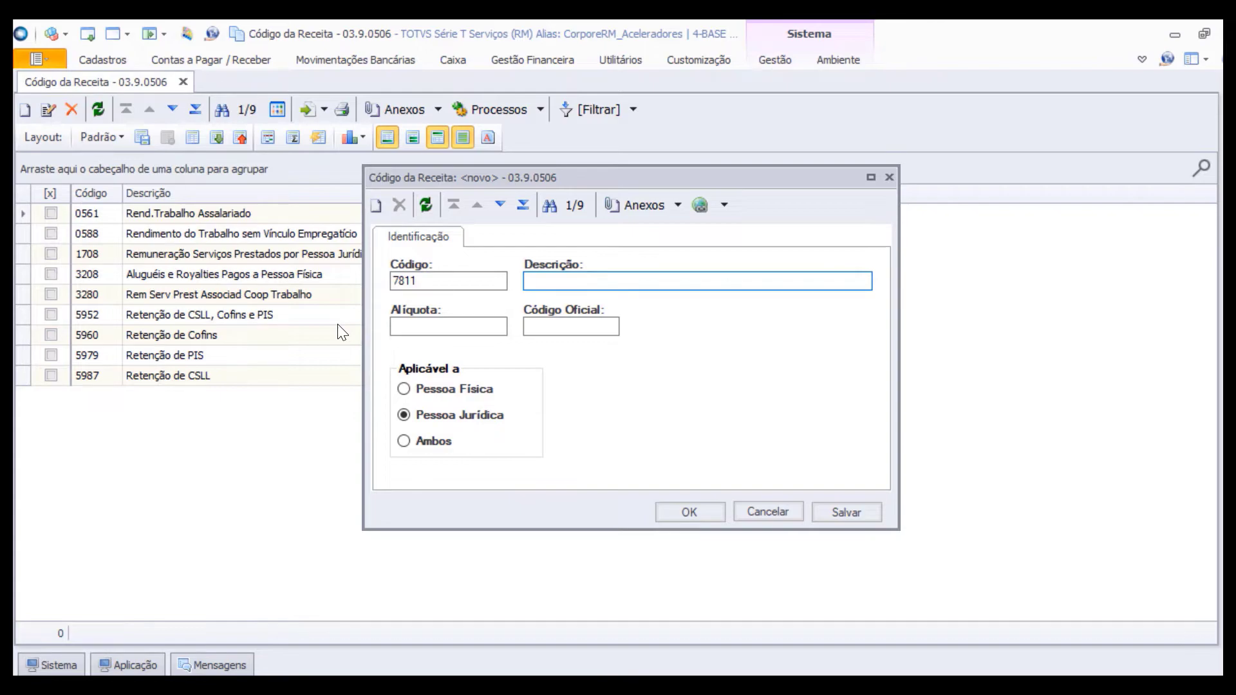
text(Taxa Siscomex)
key(Tab)
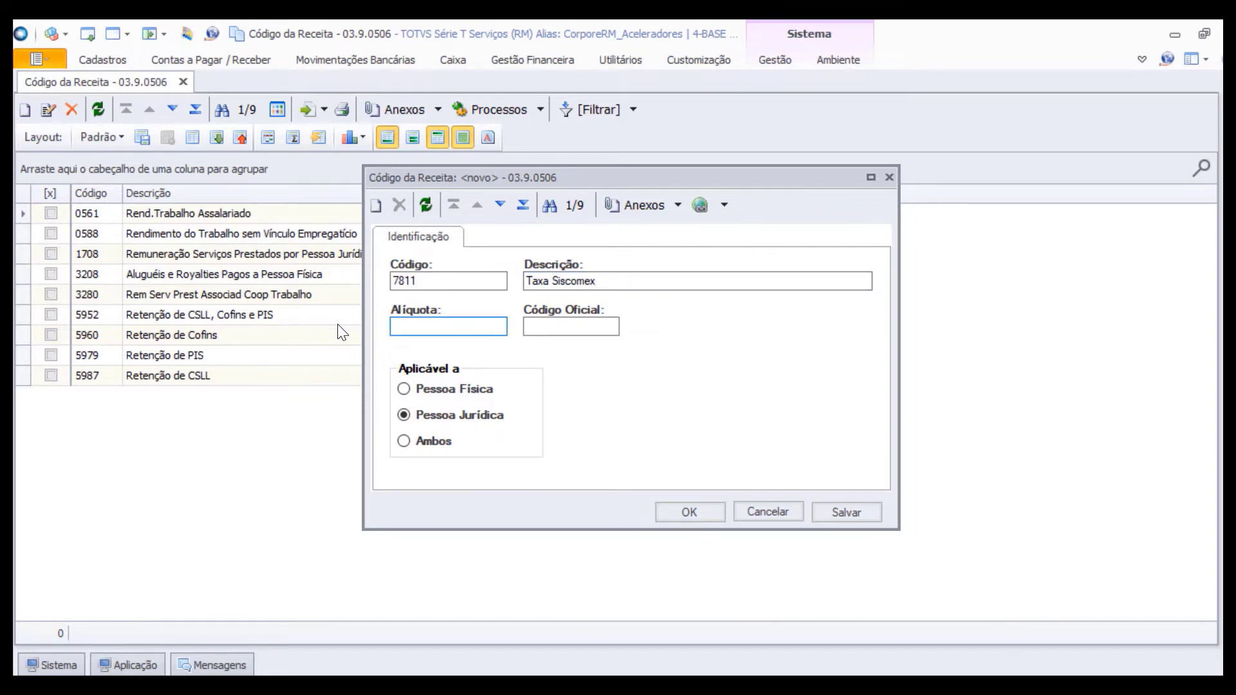
key(Tab)
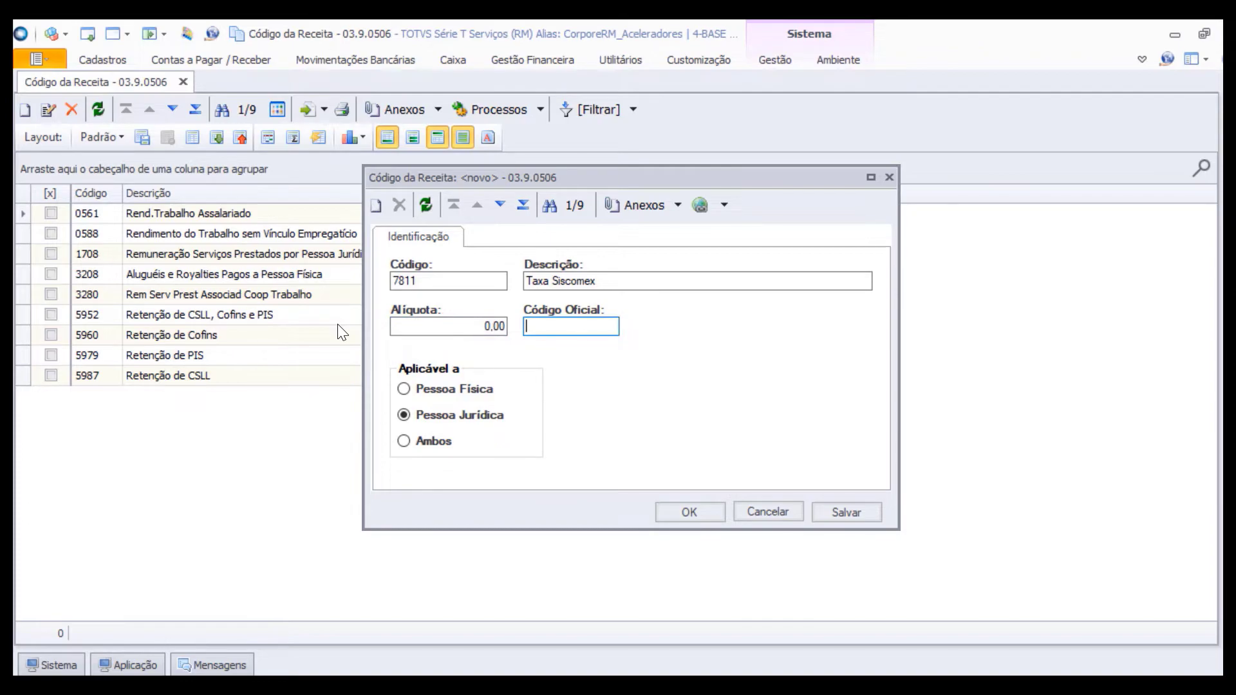
text(7811)
click(403, 442)
click(844, 512)
click(706, 519)
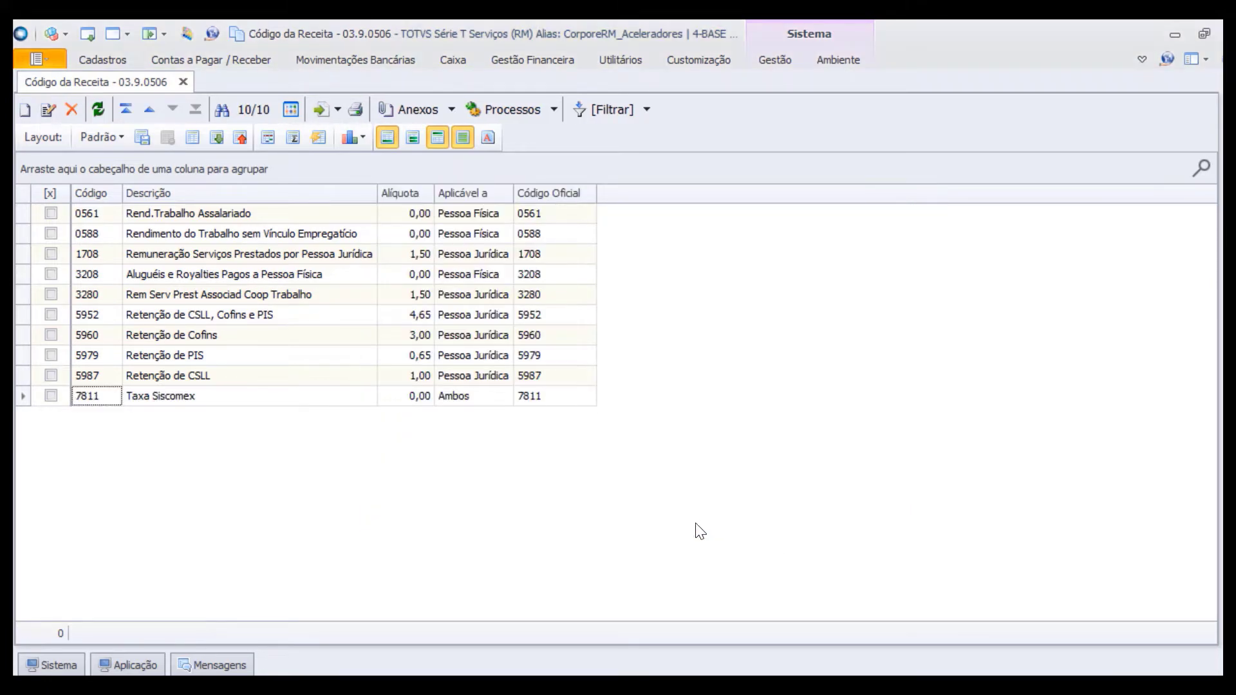
Append ' - importação e exportação' to revenue code 7811's description and save the change.
click(50, 394)
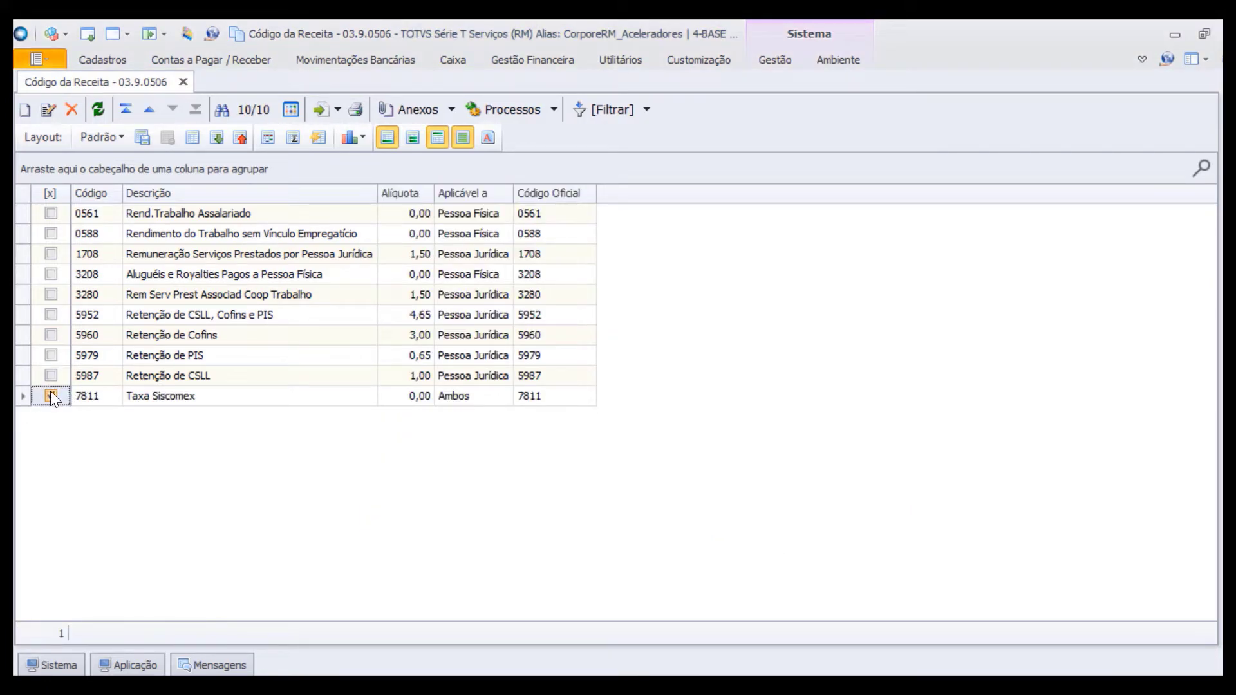
click(46, 113)
click(648, 284)
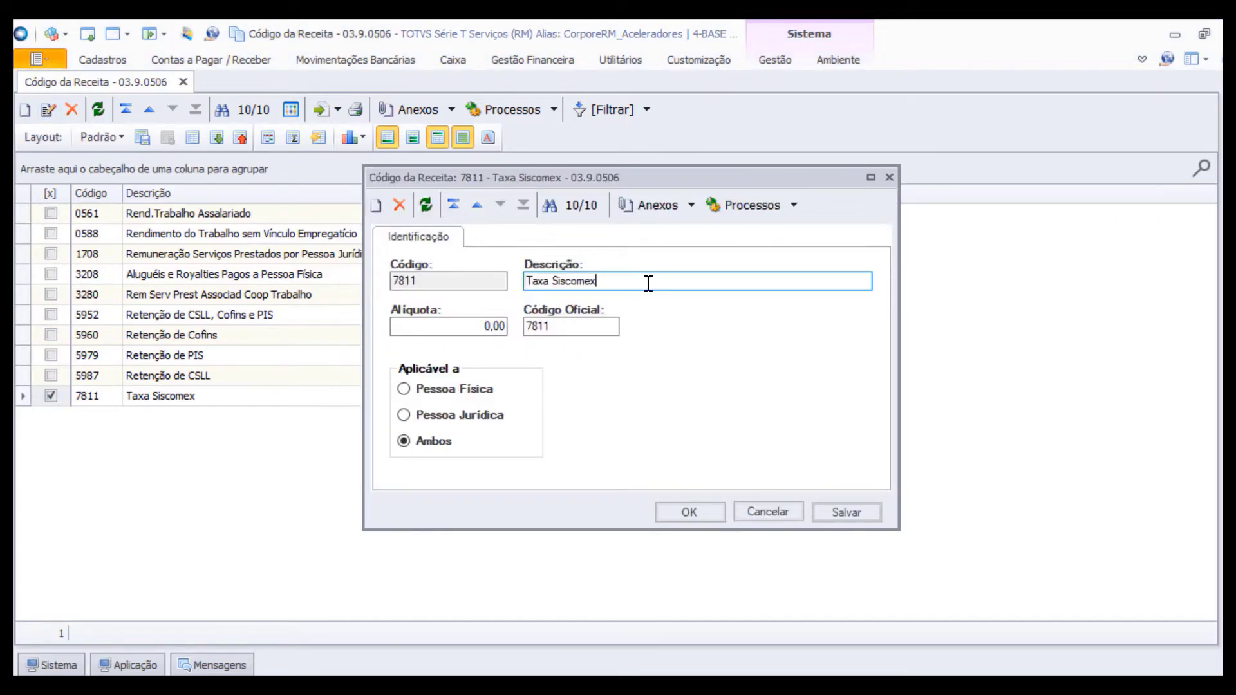
text(- importação e expo)
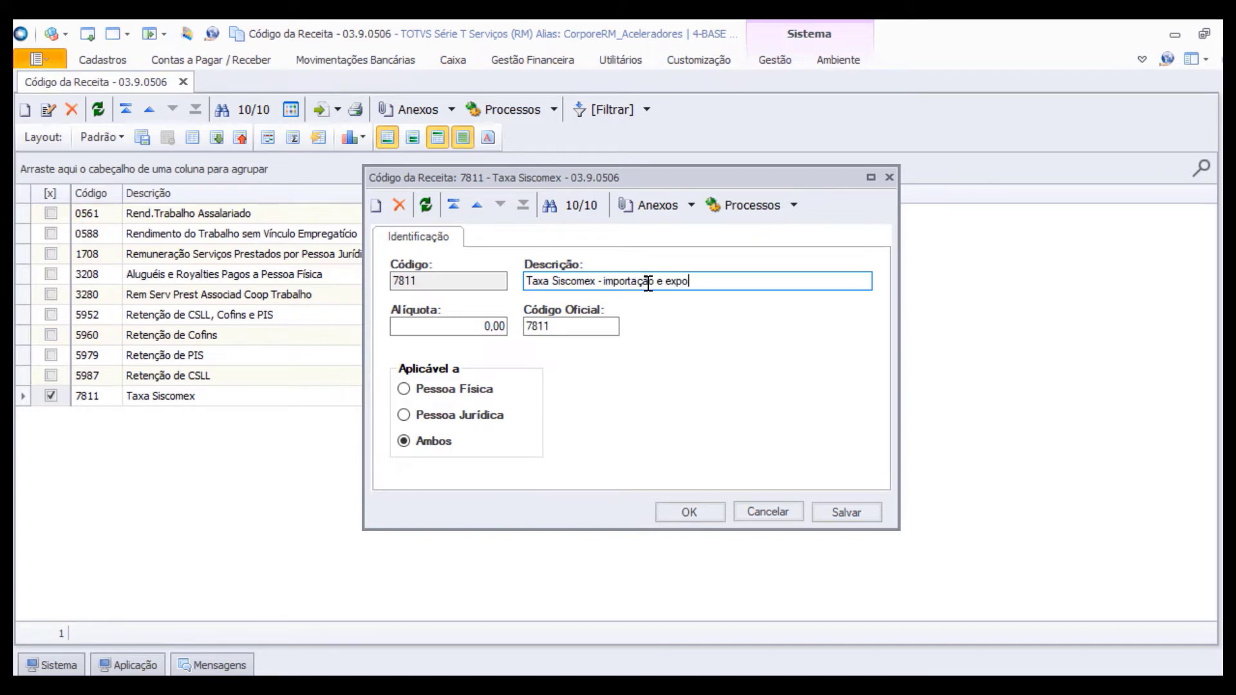
text(rtação)
click(872, 515)
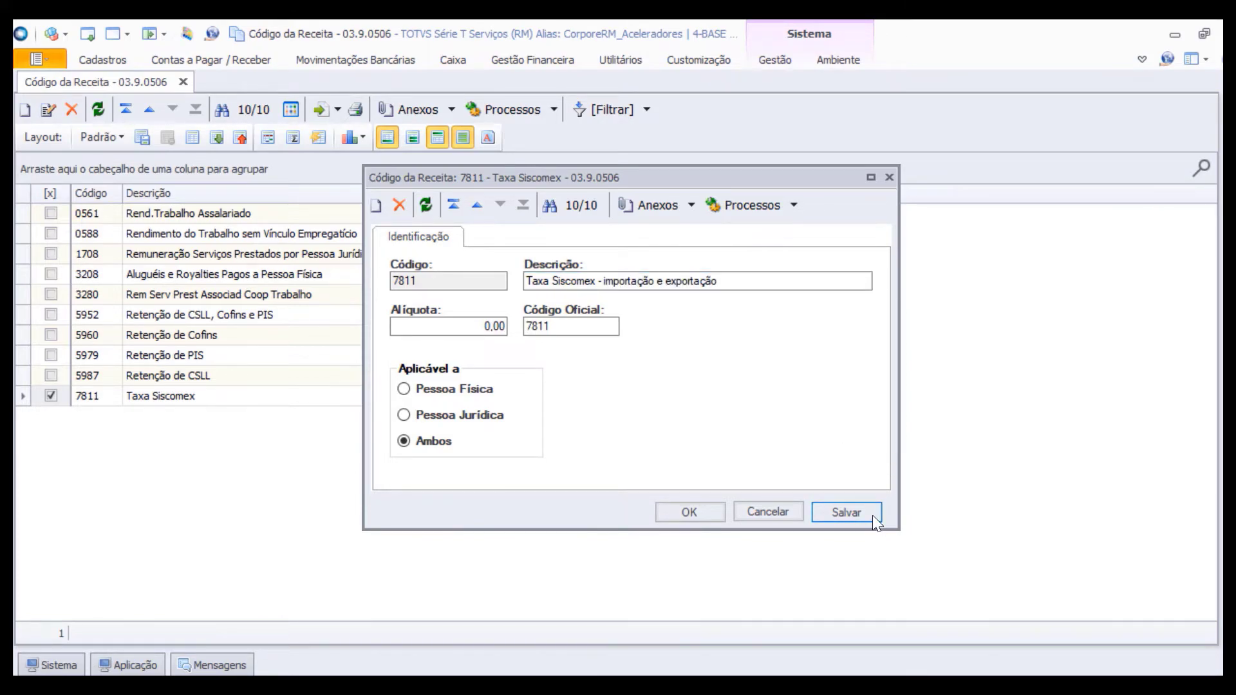
click(794, 520)
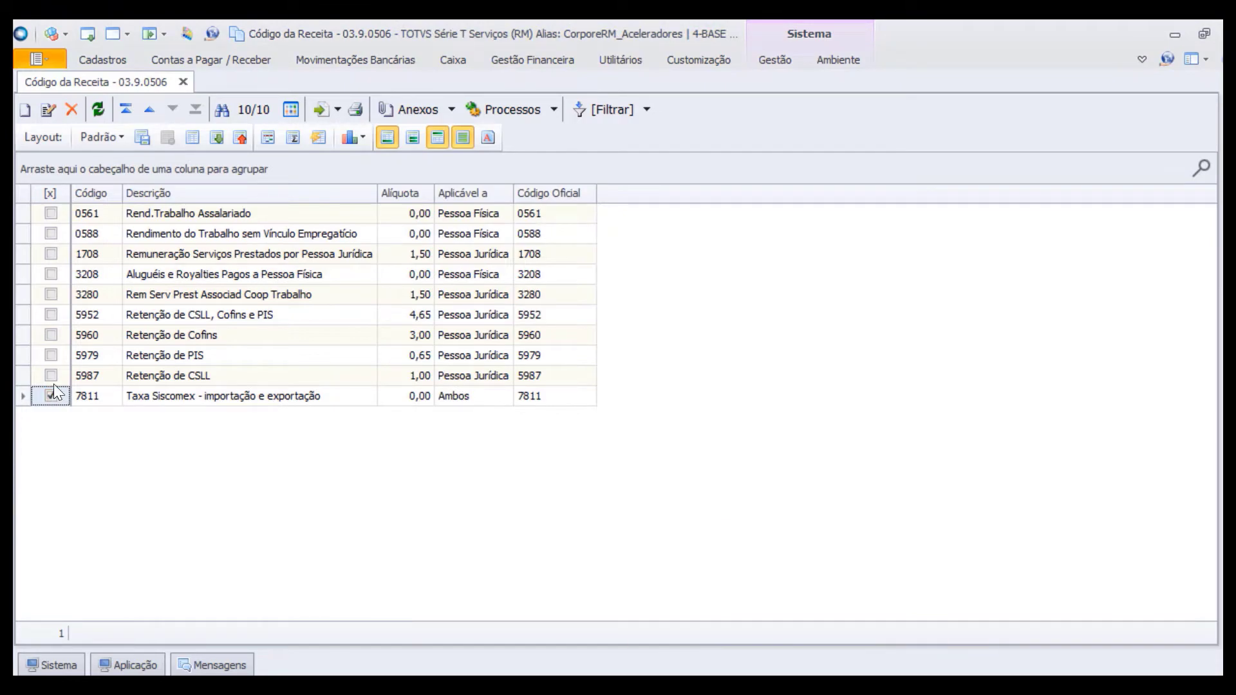
Start deleting the marked 7811 revenue code.
click(73, 110)
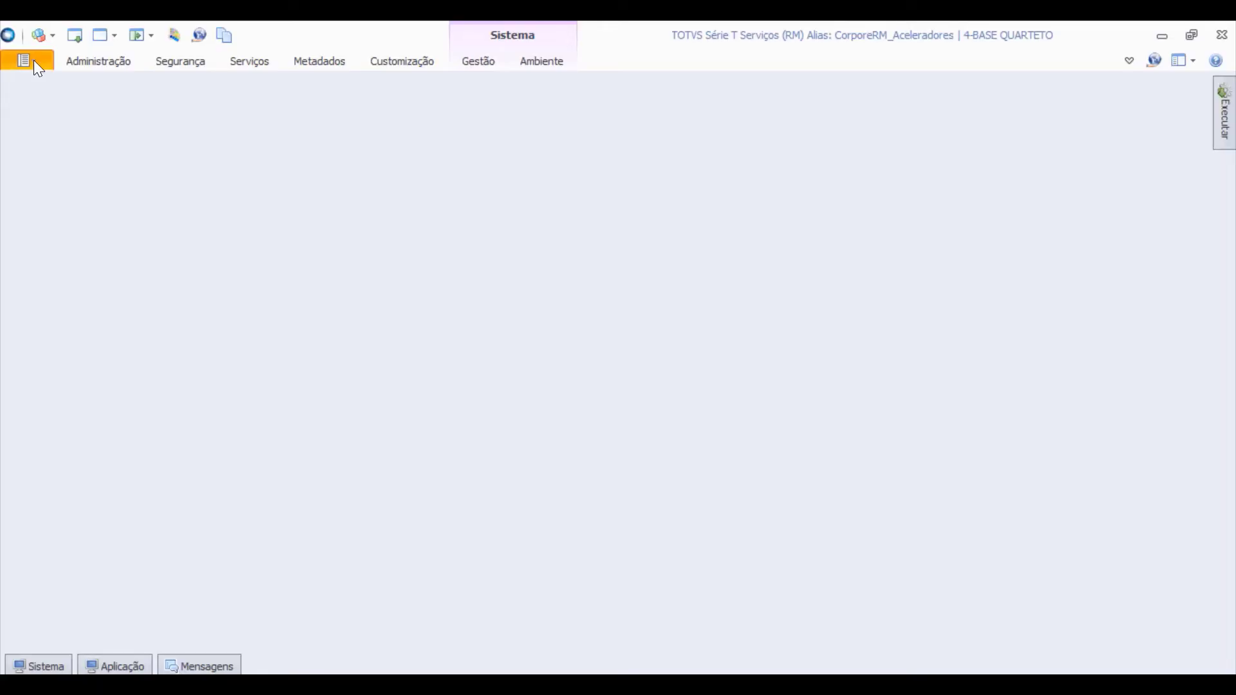
Switch to the Gestão Financeira module and open Tabela Cálculo de INSS/IRRF.
click(26, 60)
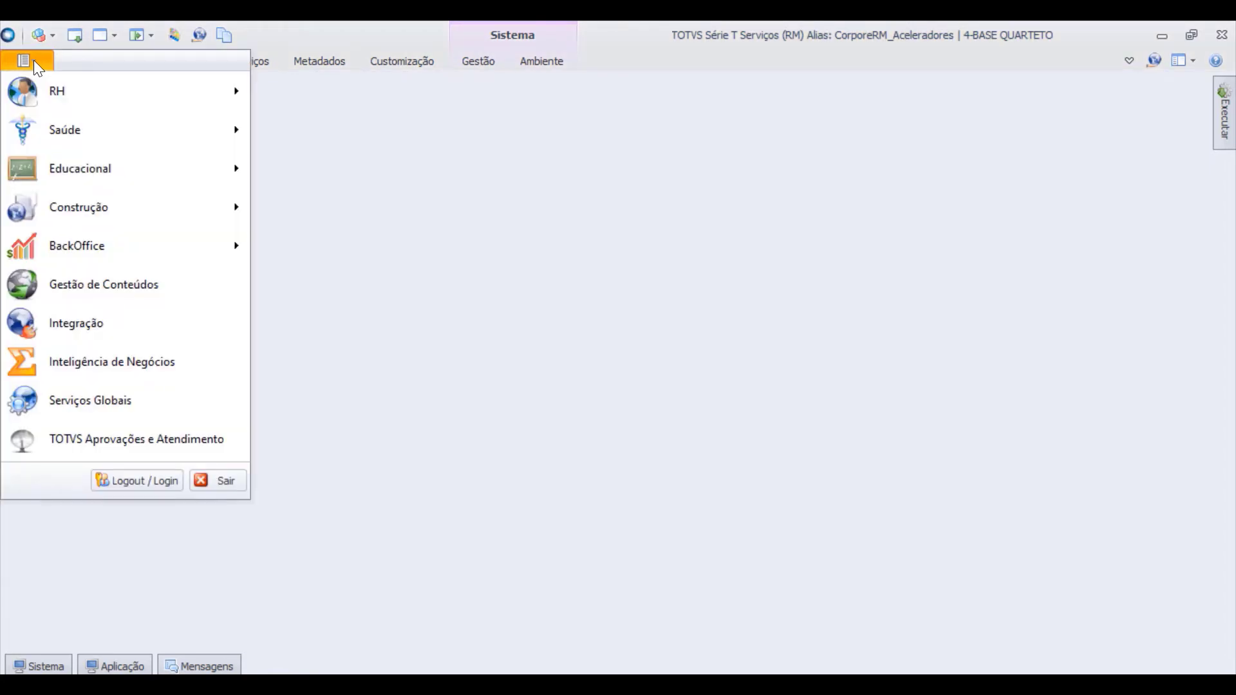
mouse_move(116, 254)
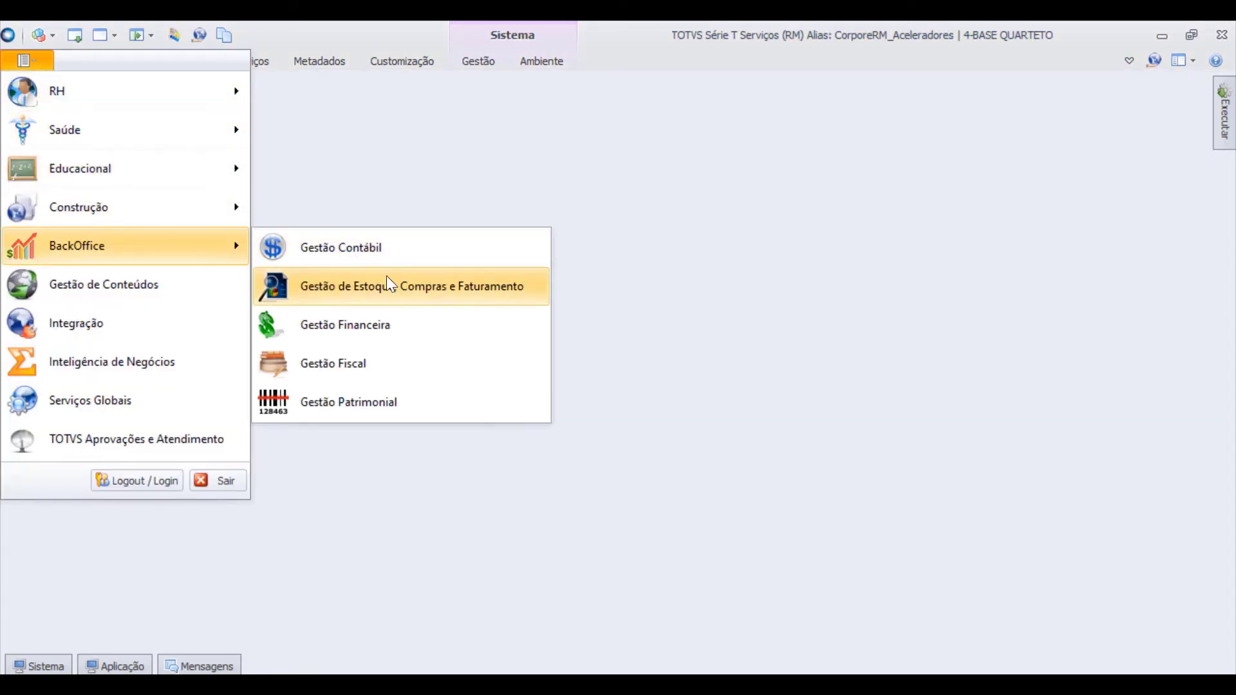
click(397, 322)
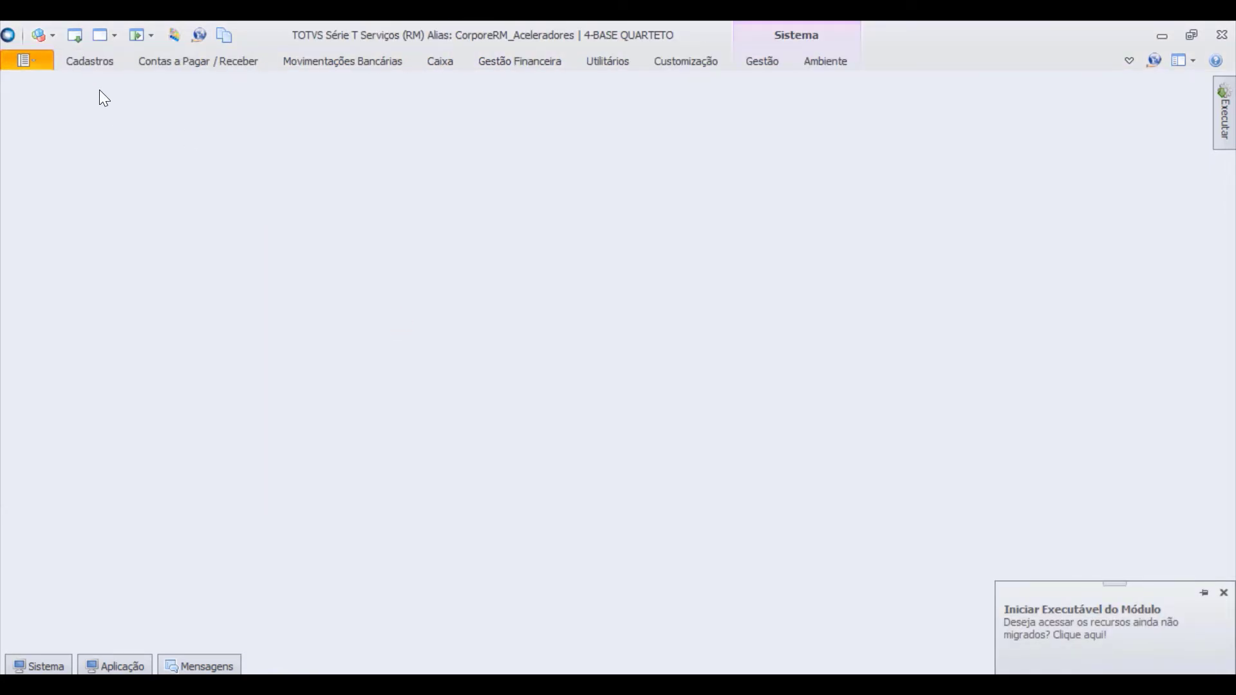
click(90, 60)
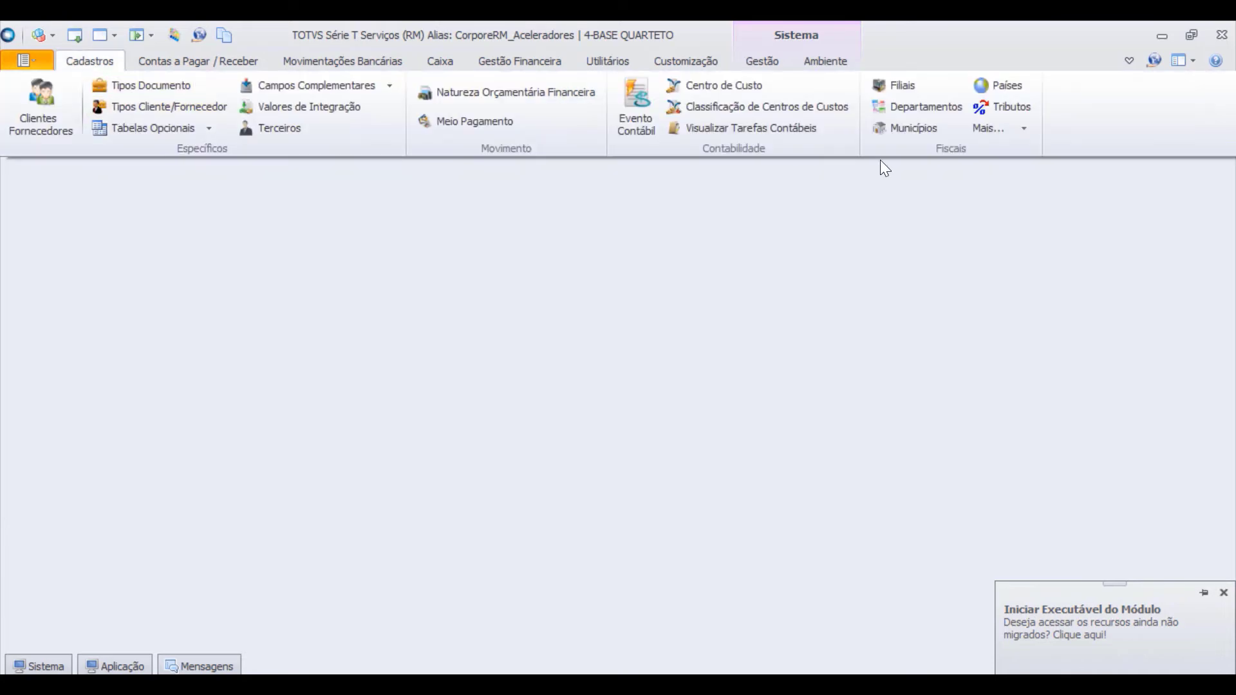
click(1022, 129)
click(1037, 172)
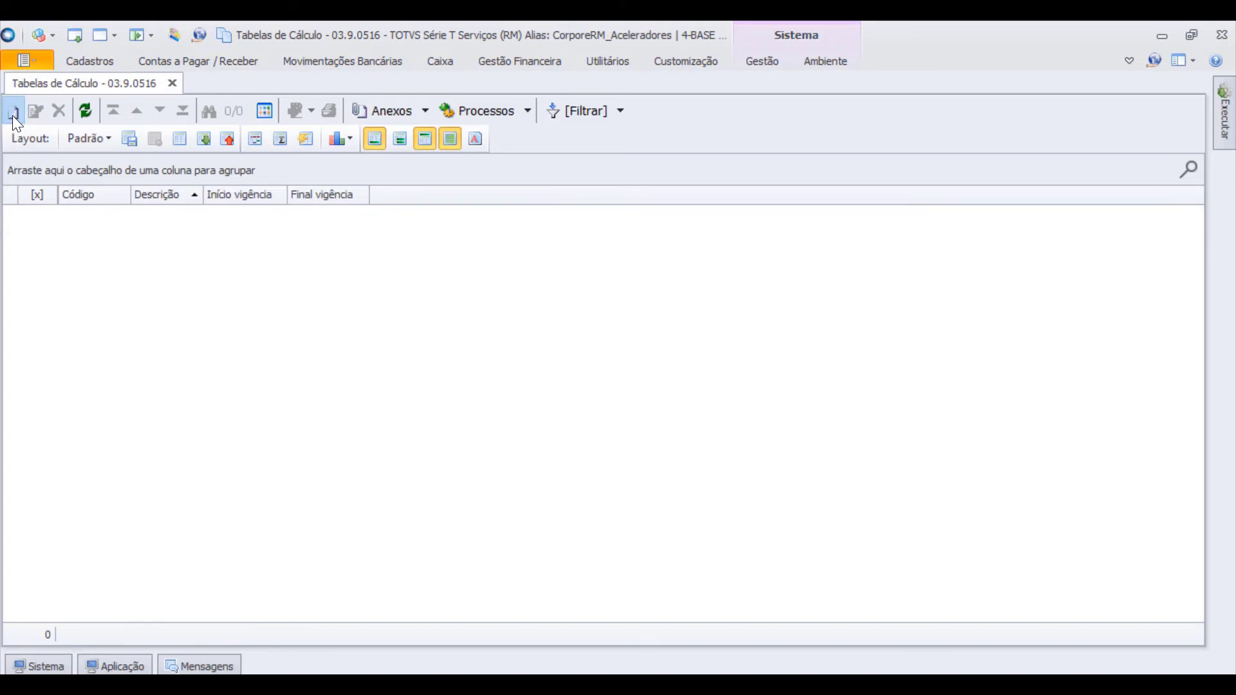
Create a new calculation table record with code INSSR.
click(13, 112)
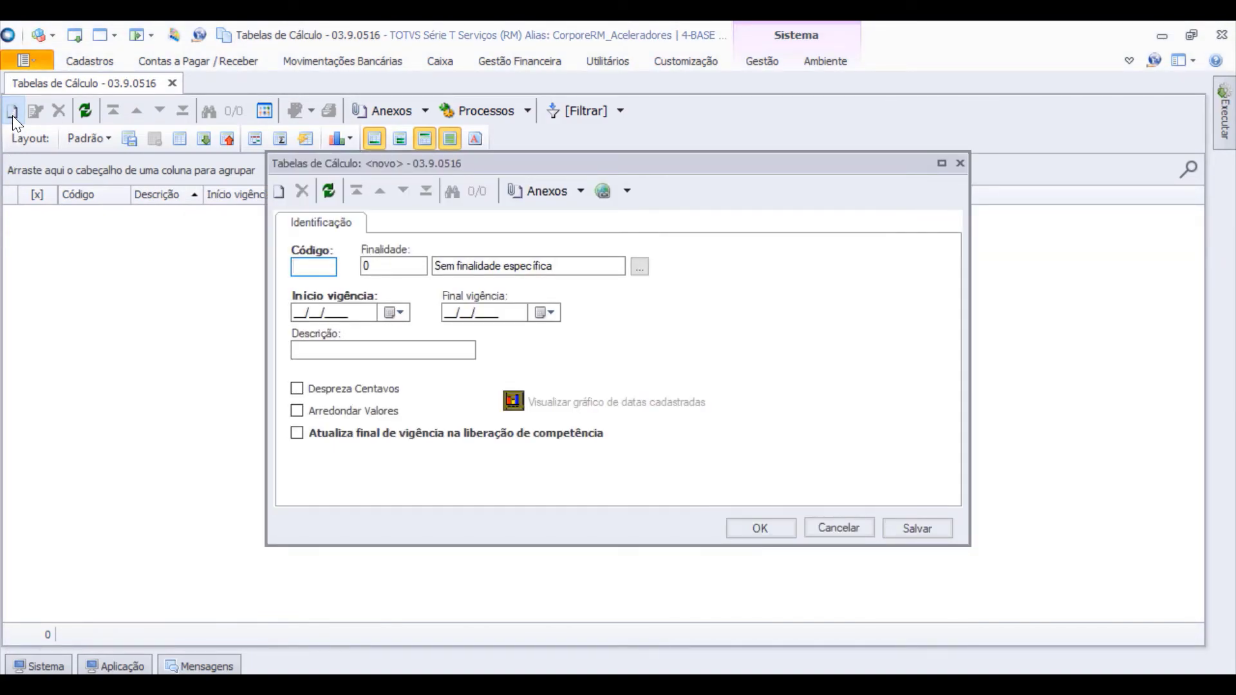
text(in)
key(BackSpace)
key(BackSpace)
text(INA)
key(BackSpace)
text(SSR)
key(Tab)
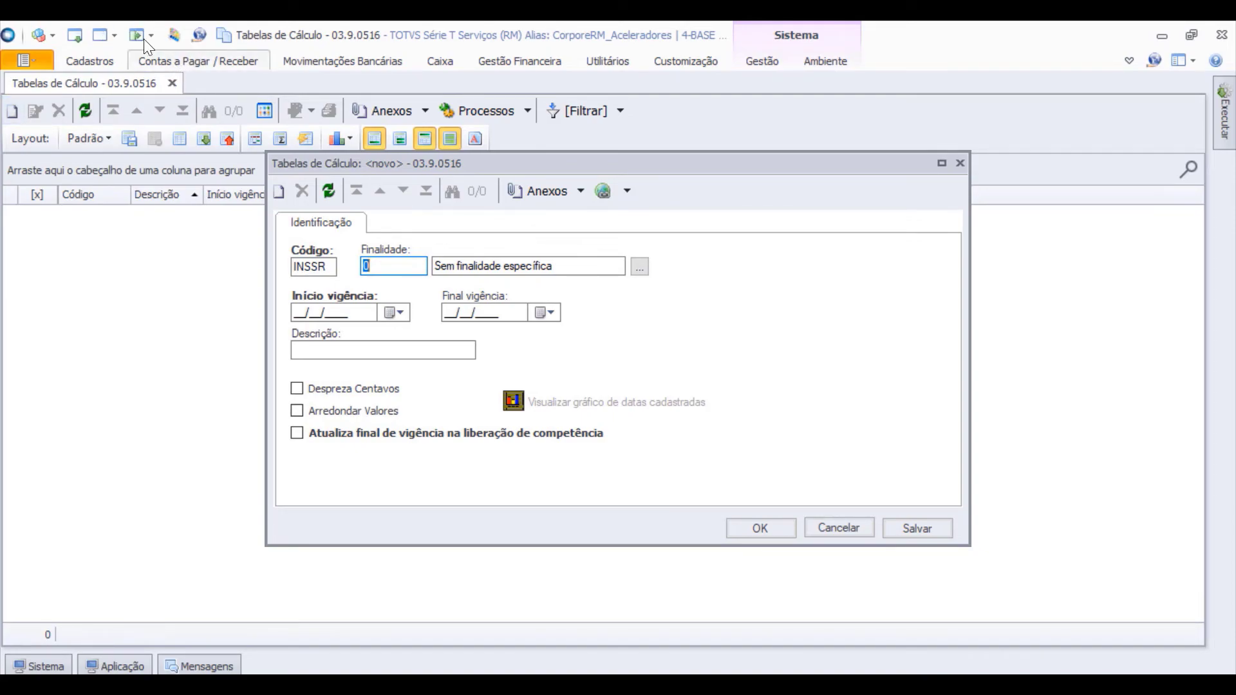
Set the table's purpose (Finalidade) to INSS_REFORMA.
click(637, 264)
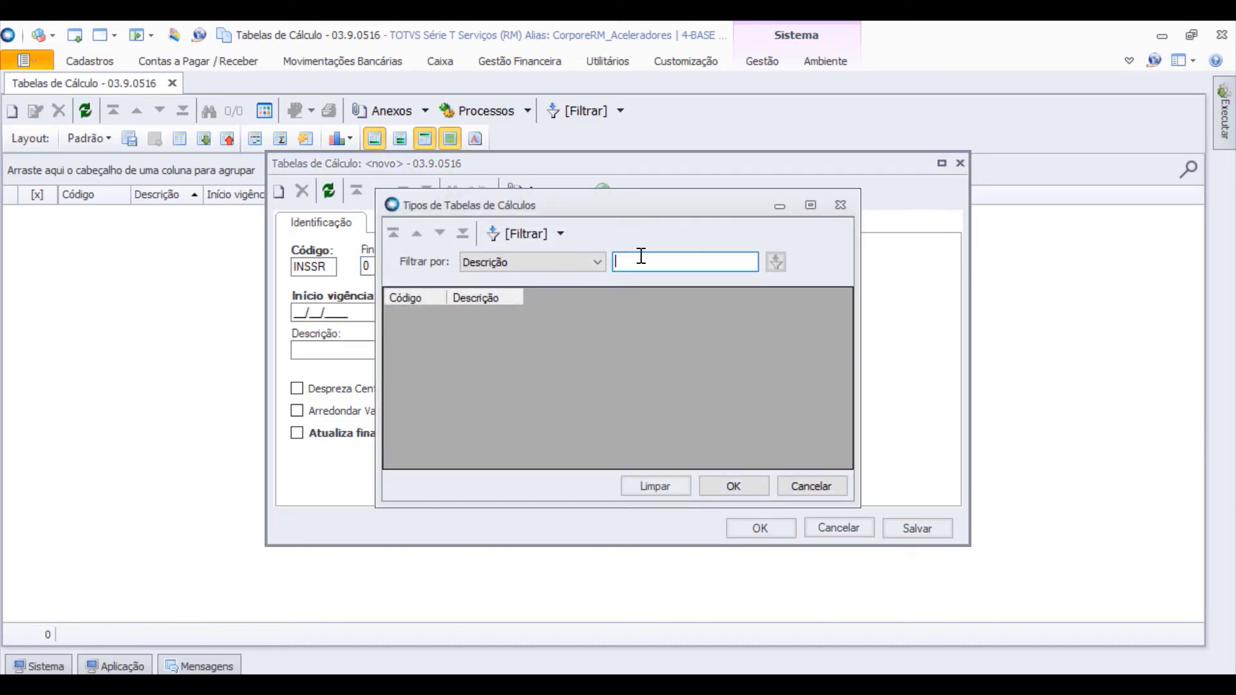
text(%)
key(Return)
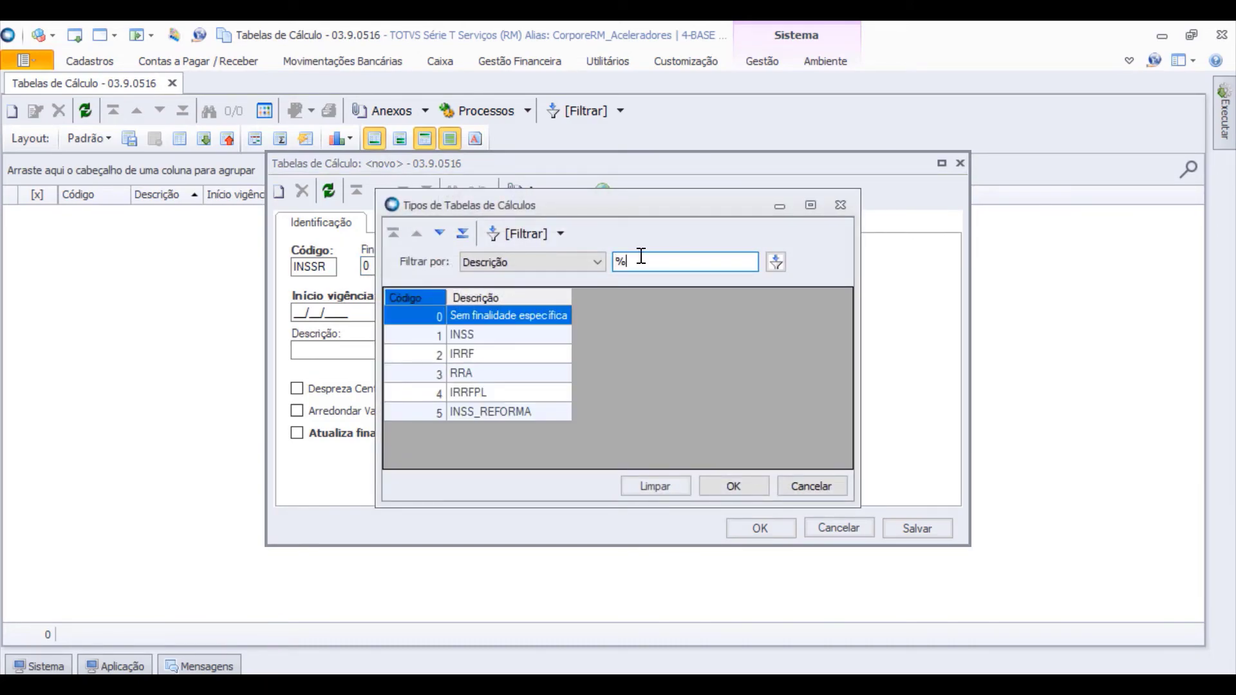
click(426, 409)
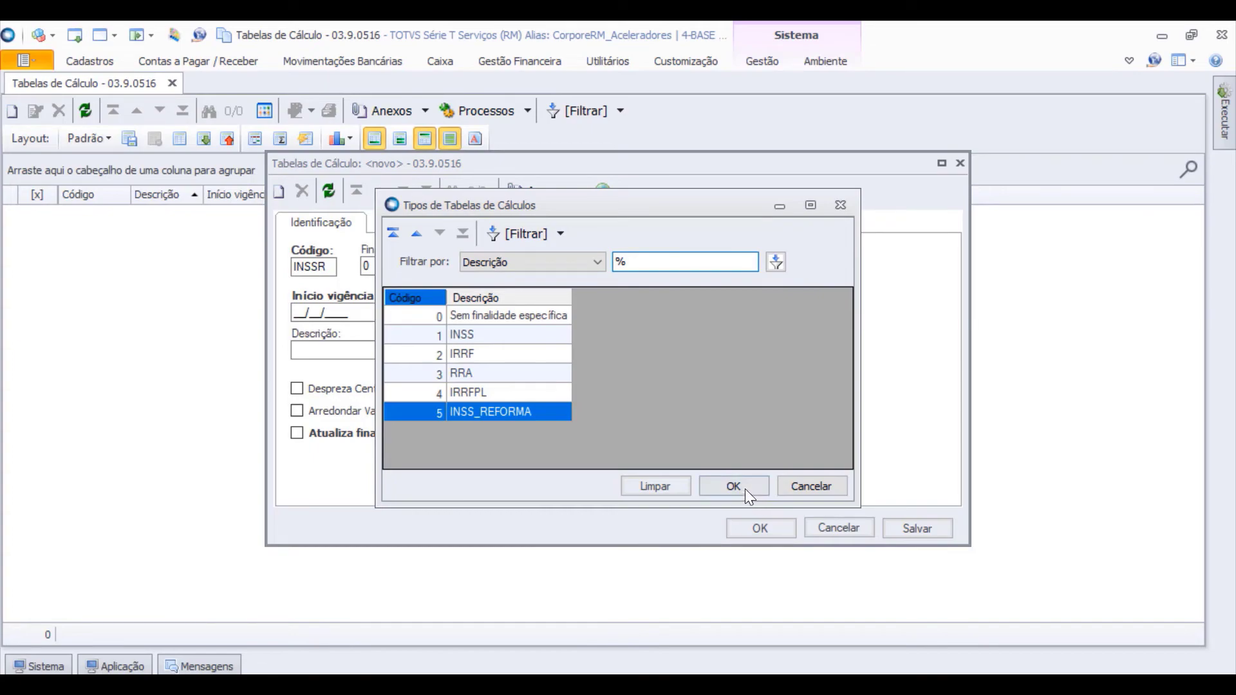
click(743, 485)
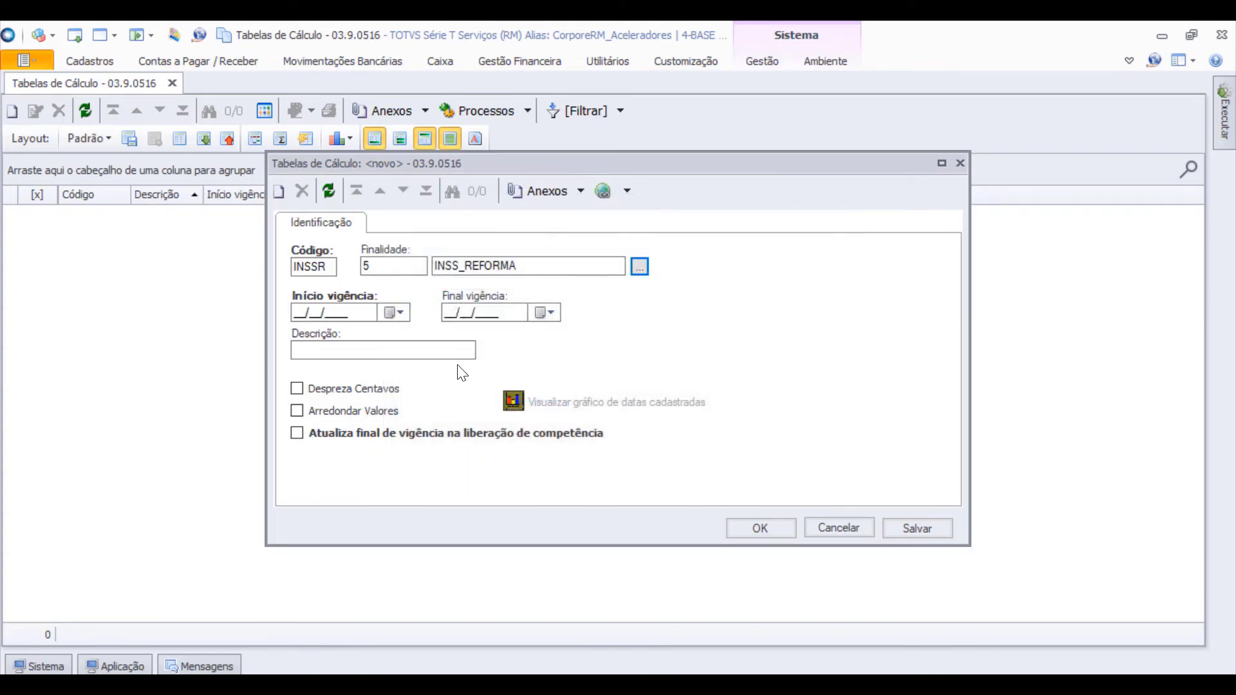
Set validity 01/01/2021–31/12/2021, description 'INSS - VIGÊNCIA 2021', value rounding and end-date update, then save.
click(298, 313)
text(01/01/2021)
key(Tab)
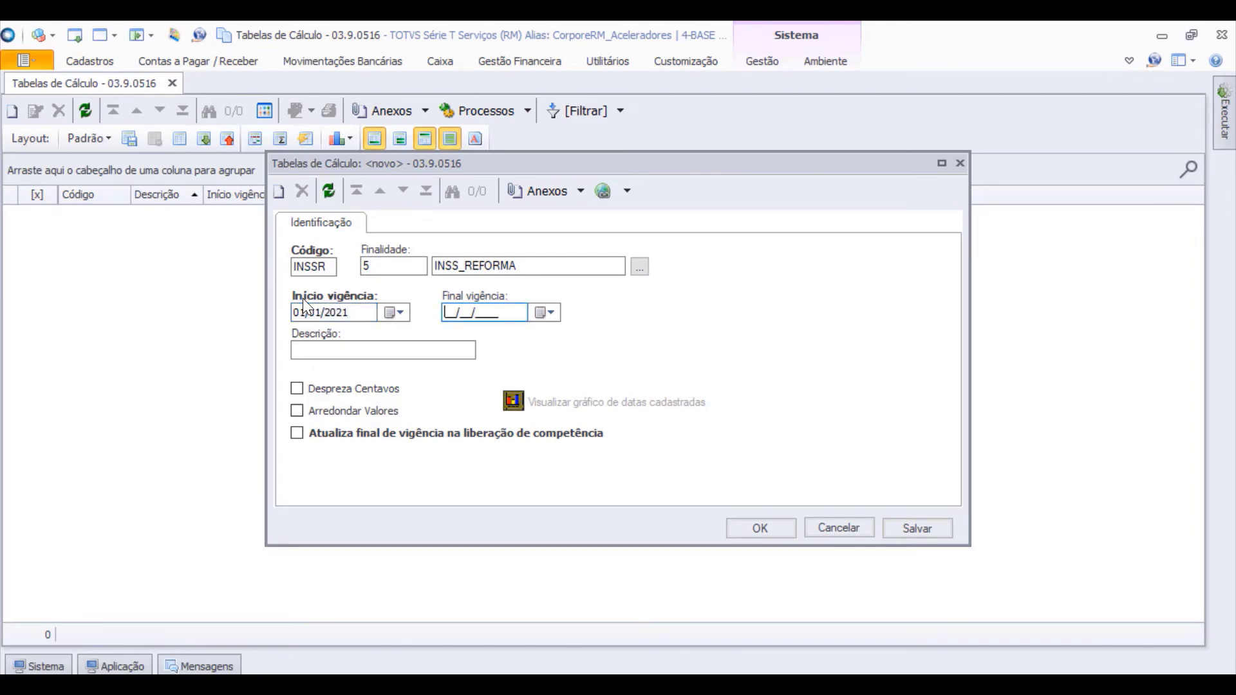
text(31/12/2021)
click(309, 353)
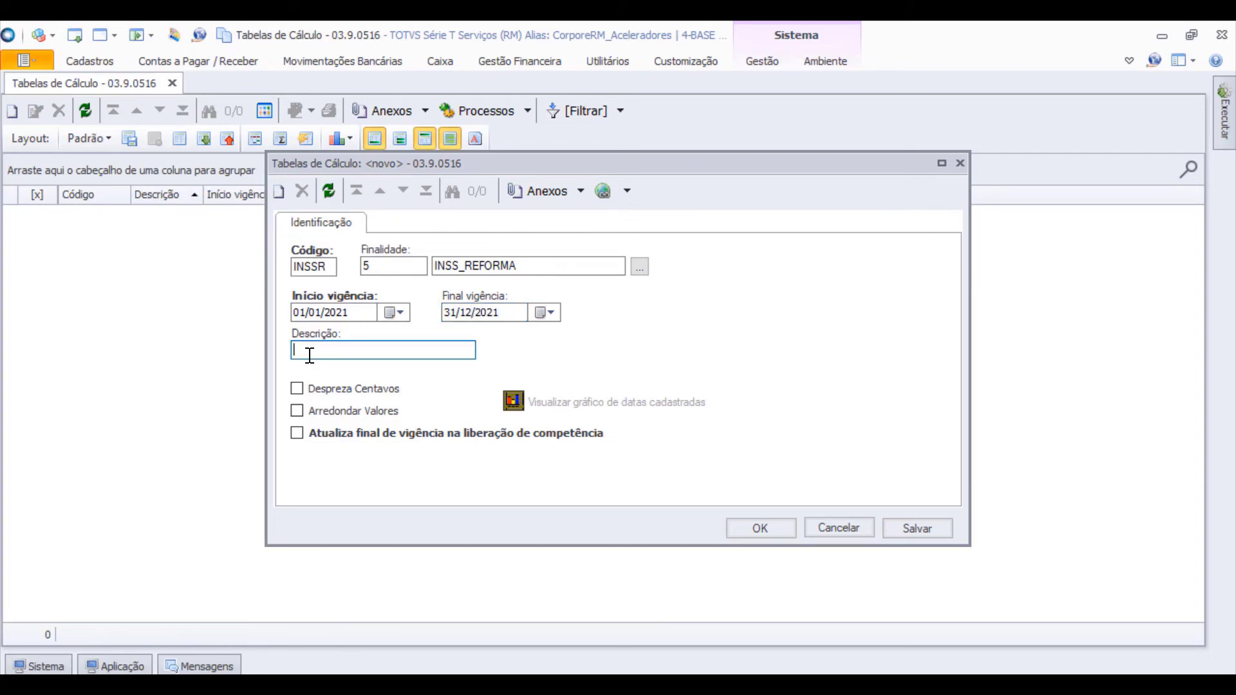
text(INSS - VID)
text( 2021)
key(BackSpace)
key(BackSpace)
key(BackSpace)
key(BackSpace)
key(BackSpace)
text(ÊNCIA 2021)
click(297, 413)
click(297, 434)
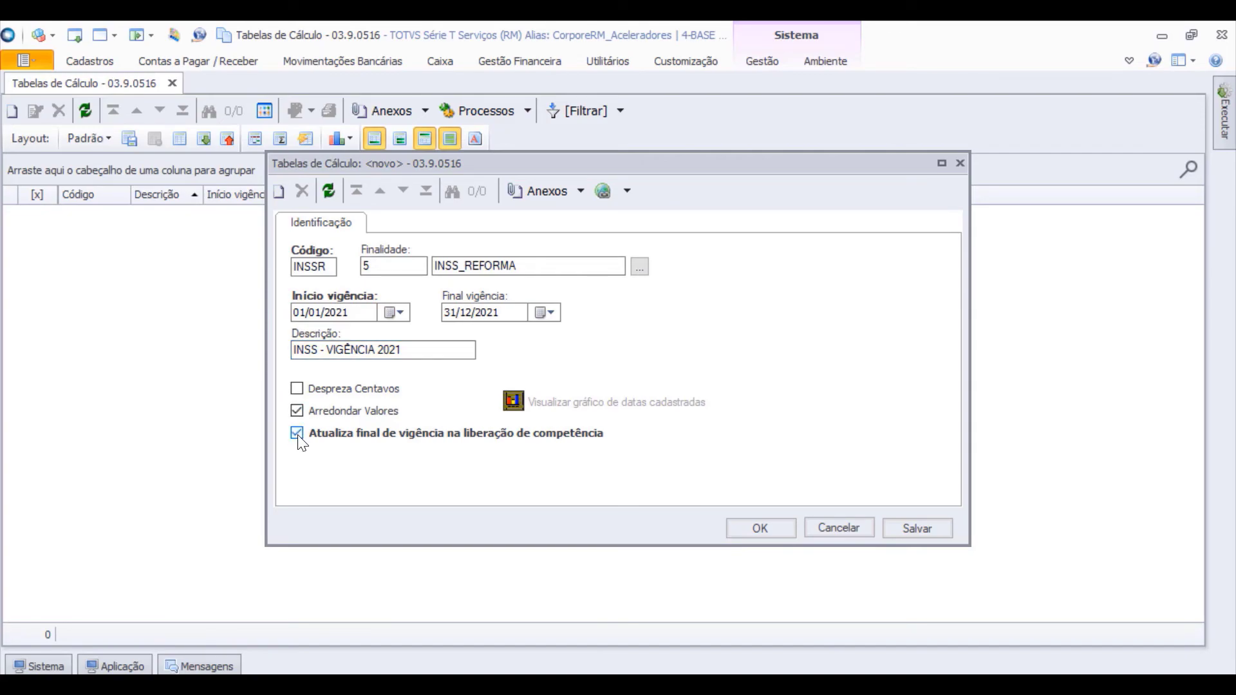
click(933, 533)
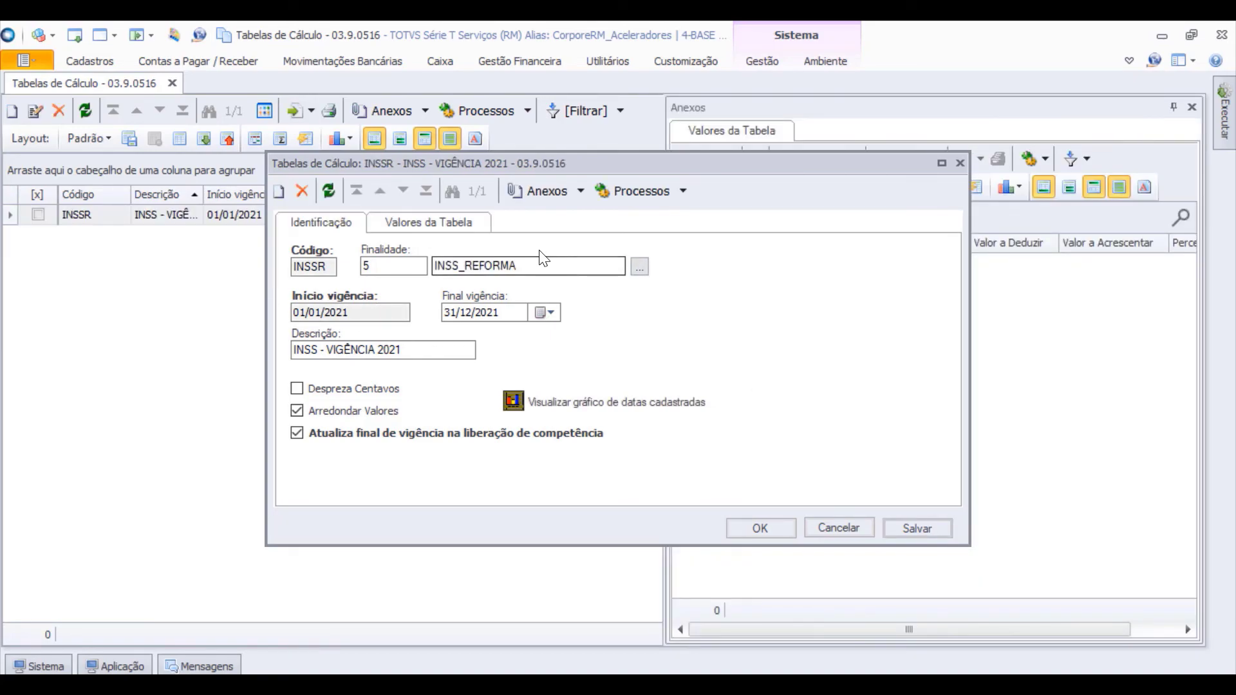
Add INSSR brackets 1100 at 7,5% and 2203,48 at 9%.
click(412, 220)
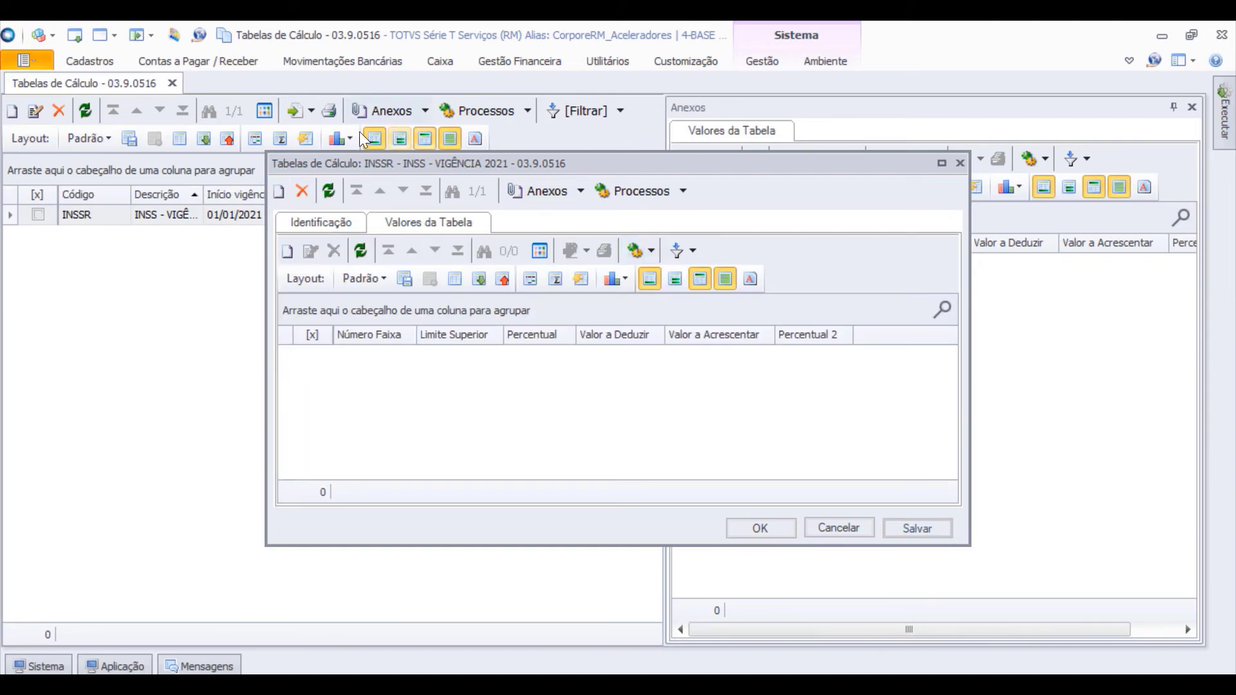
click(291, 245)
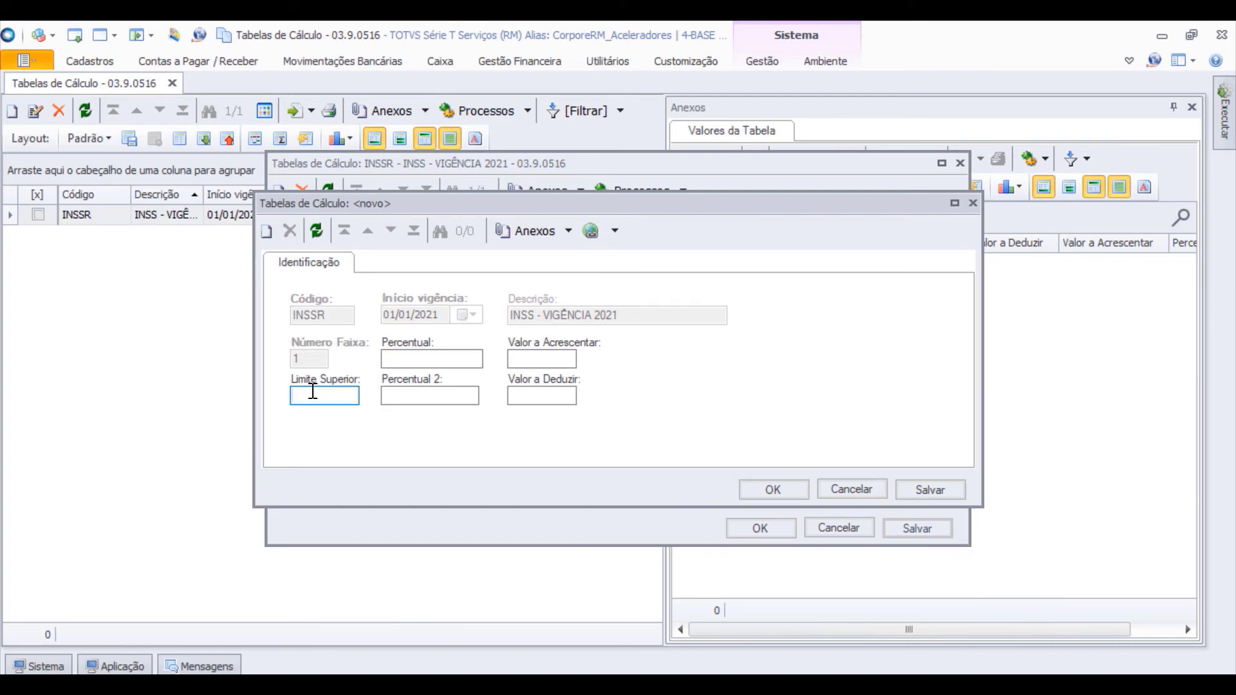
text(1100)
key(Tab)
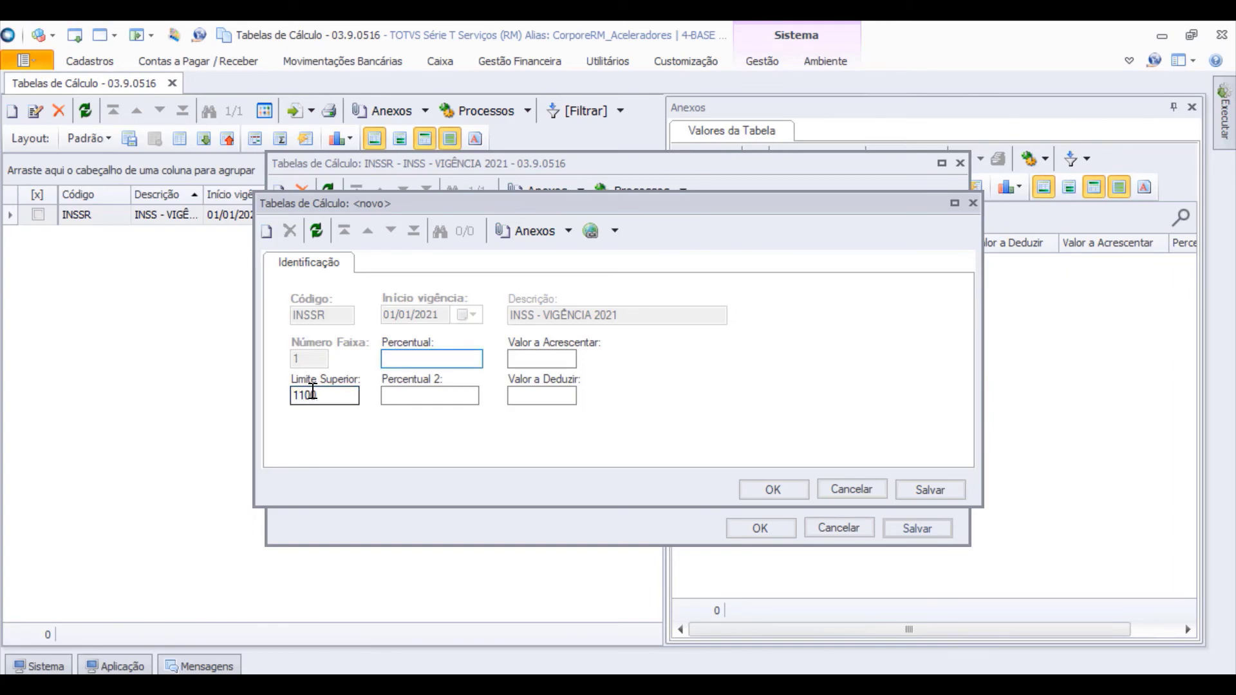
text(7,5)
click(928, 489)
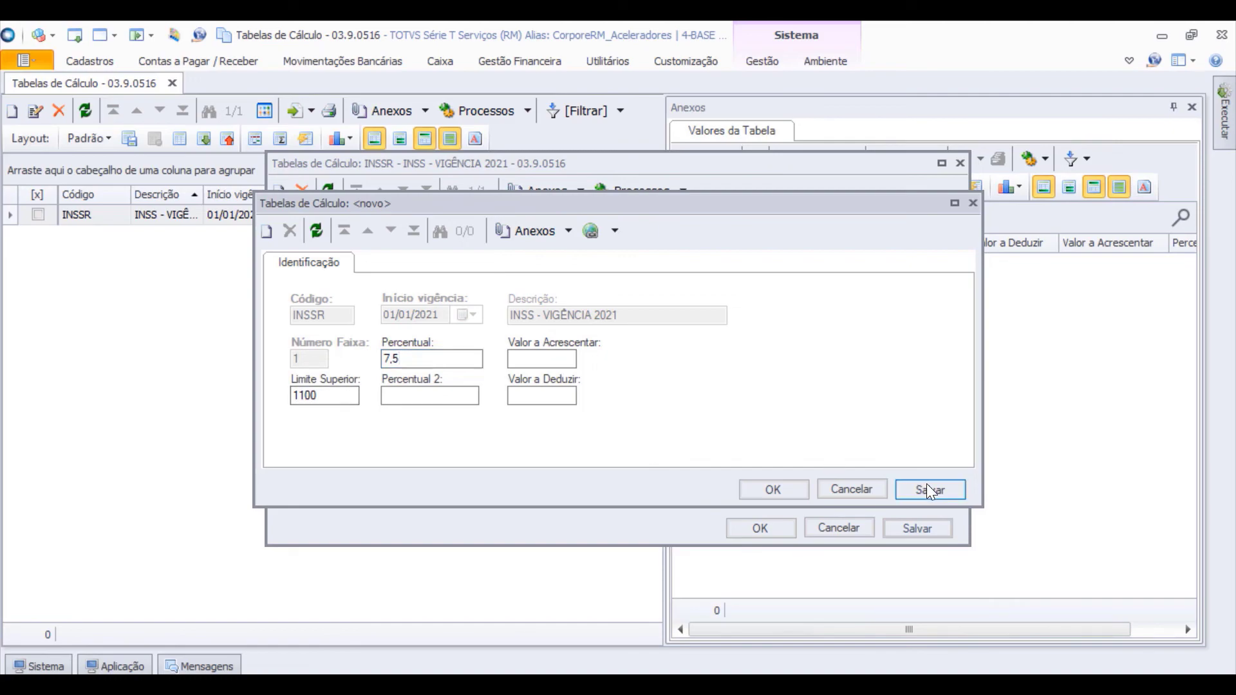
click(266, 230)
click(353, 392)
text(2203,48)
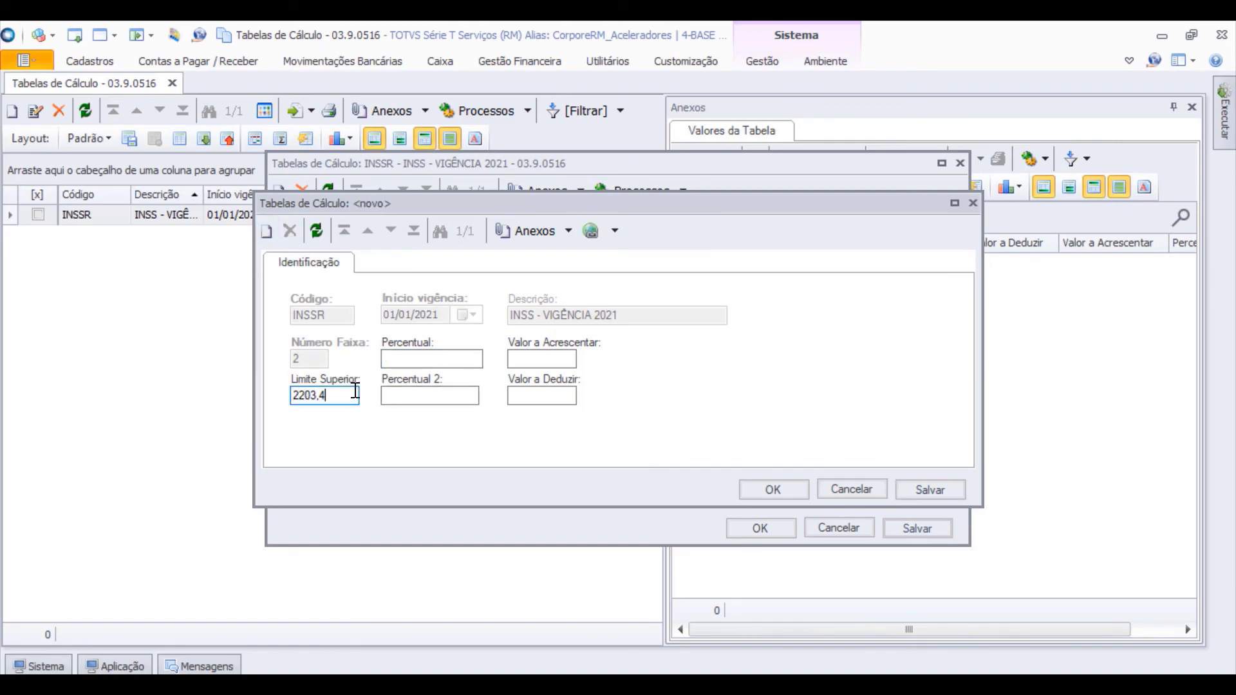
click(426, 360)
text(9)
click(927, 489)
Add INSSR brackets 3305,22 at 12% and 6433,67 at 14%, then close the table.
click(266, 231)
text(3305,22)
key(Tab)
text(12)
click(928, 489)
click(266, 231)
text(6433,67)
key(Tab)
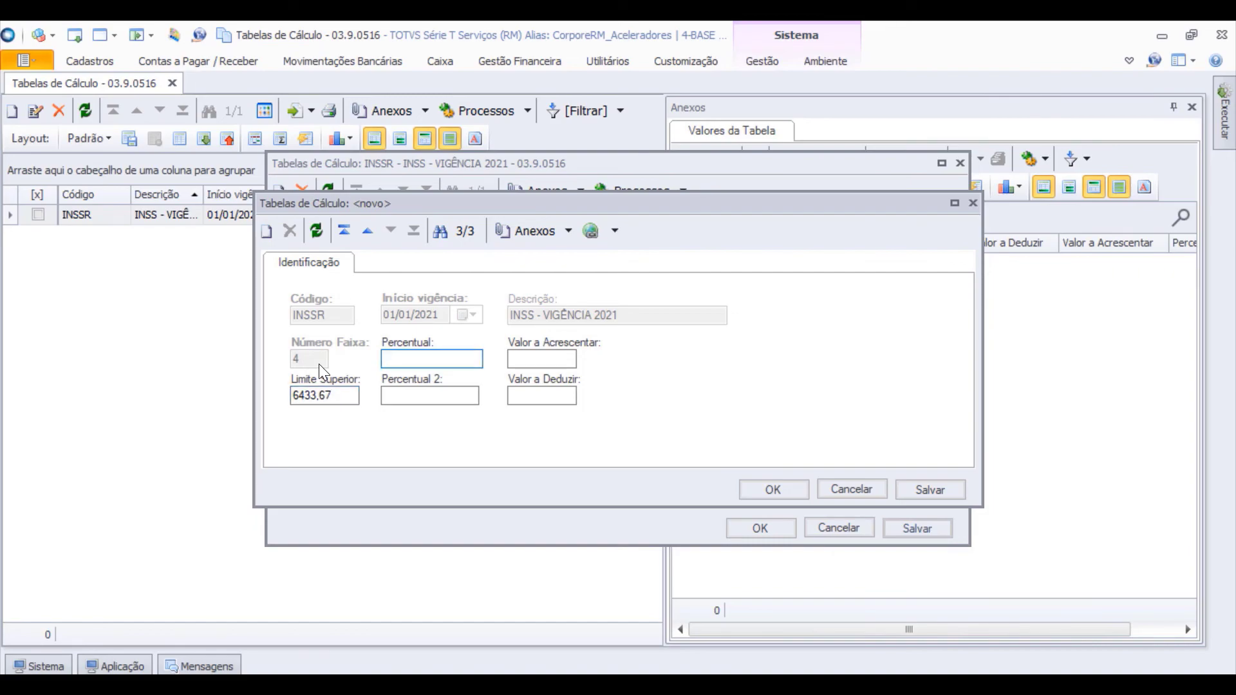
text(14)
click(914, 491)
click(747, 489)
click(760, 529)
Create a new calculation table with code IRRF and purpose IRRF.
key(Insert)
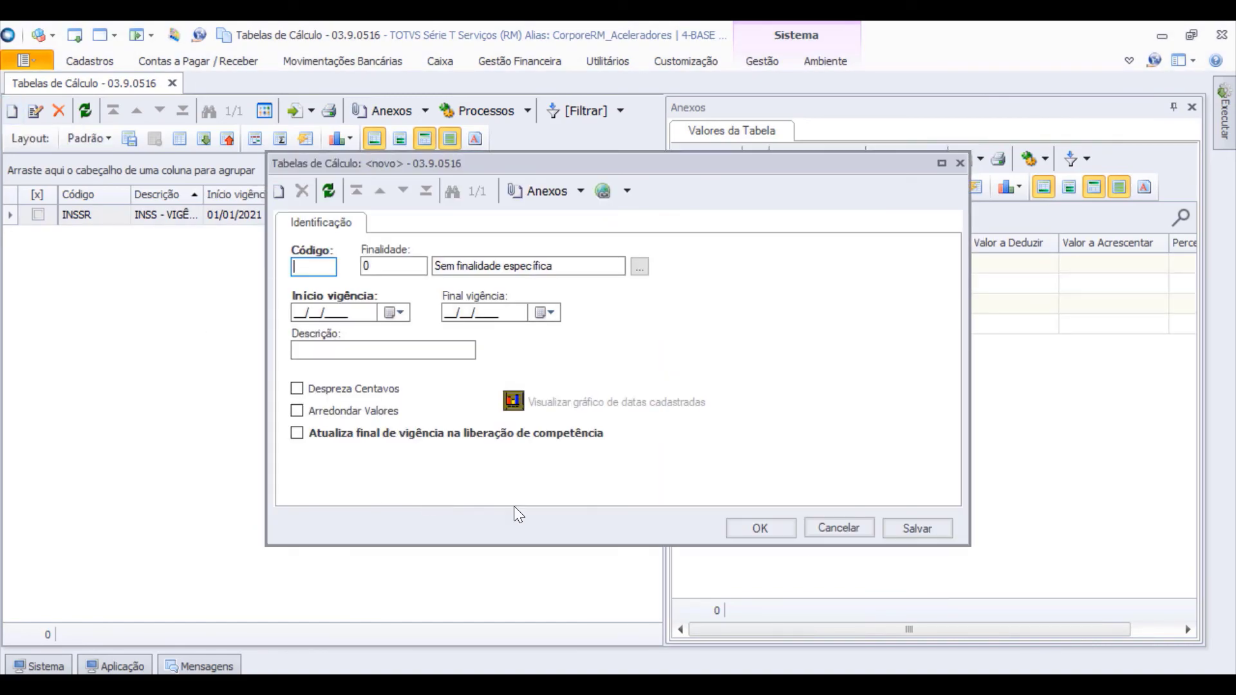
text(IRRF)
click(638, 265)
text(%)
key(Return)
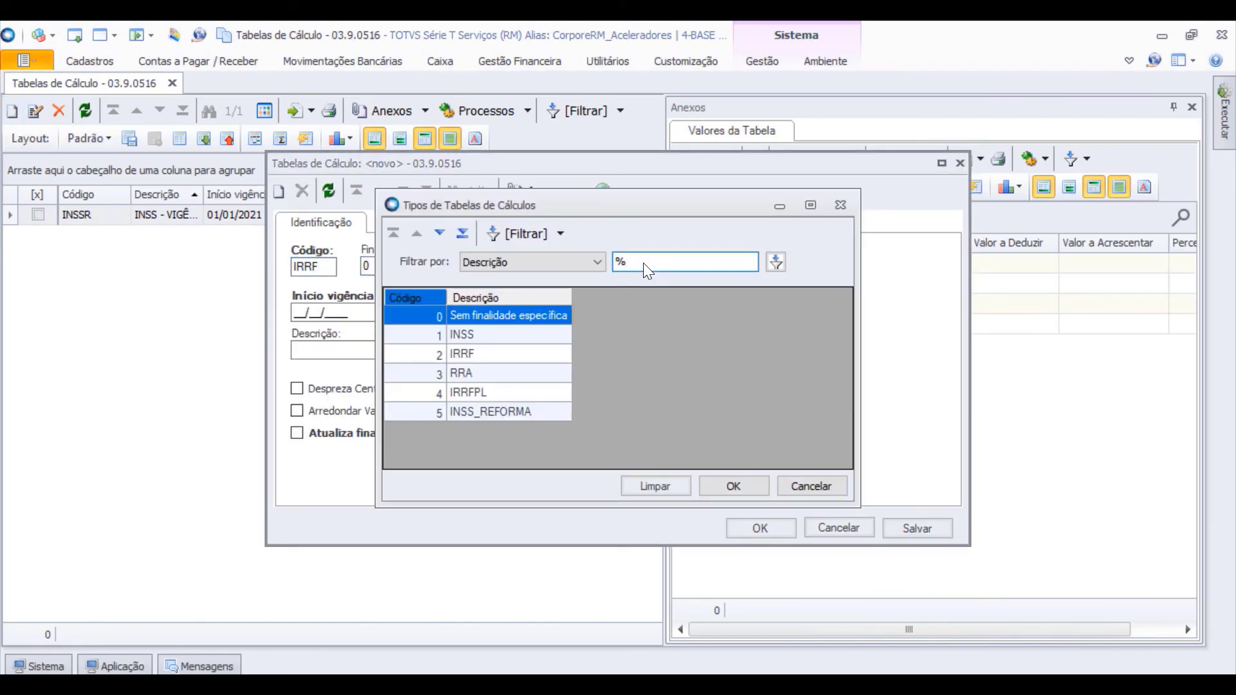
click(543, 351)
click(753, 486)
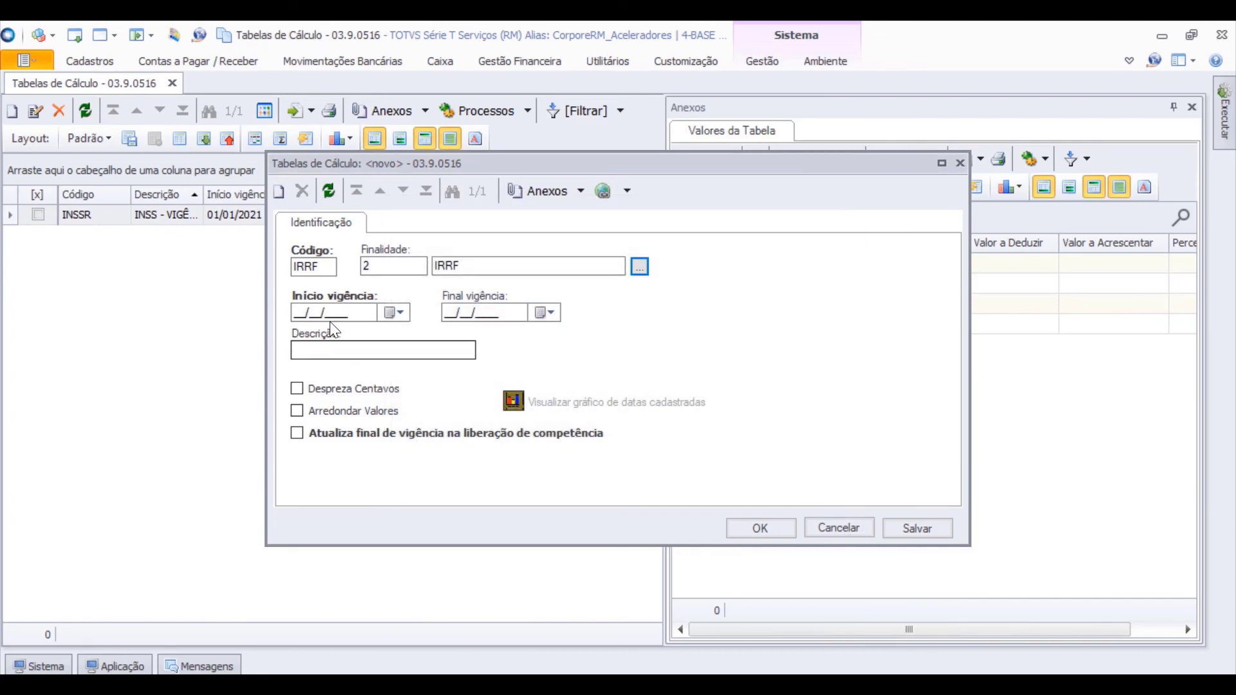
Set validity 01/04/2015–31/12/2021, description 'IRRF', end-date update, and save the table.
click(297, 314)
text(01/04/)
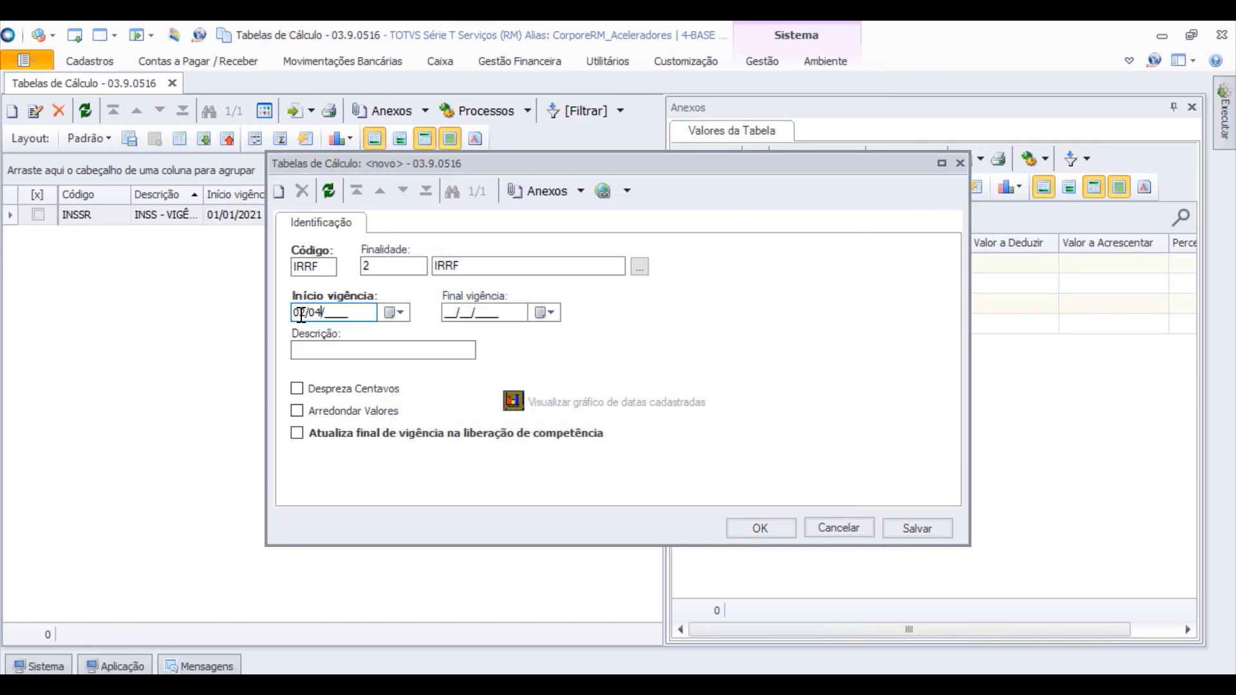
text(2015)
key(Tab)
text(31122021)
key(Tab)
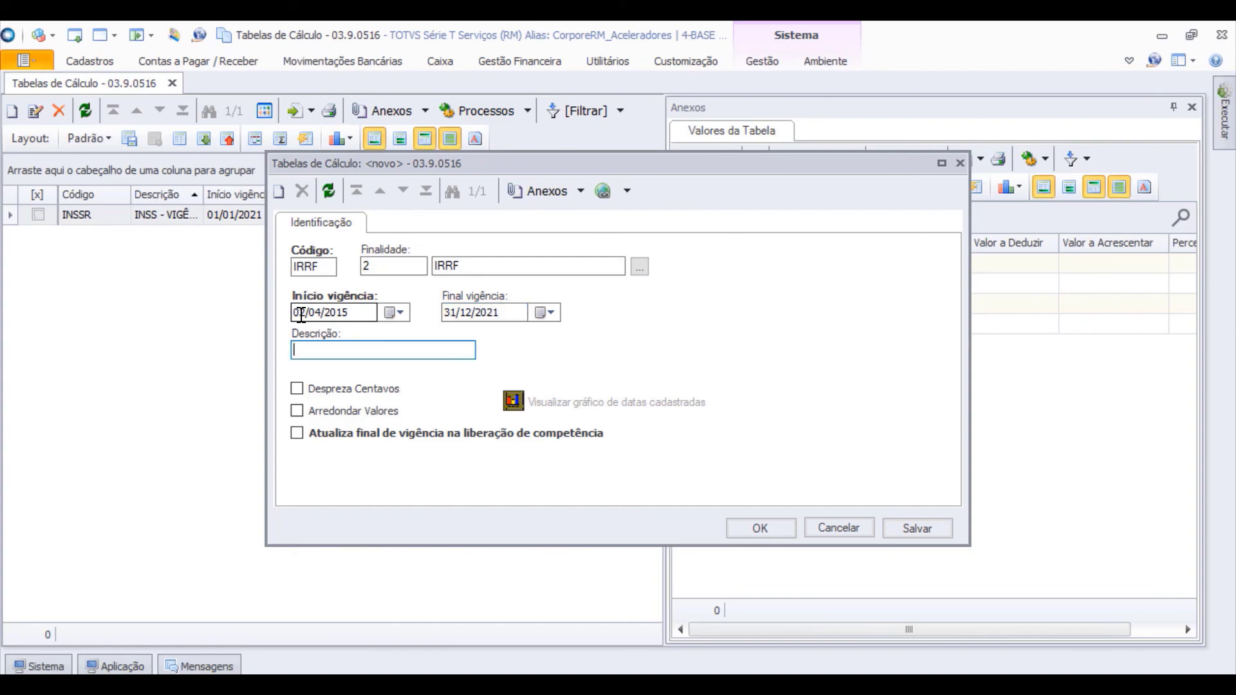
text(IRRF)
click(300, 314)
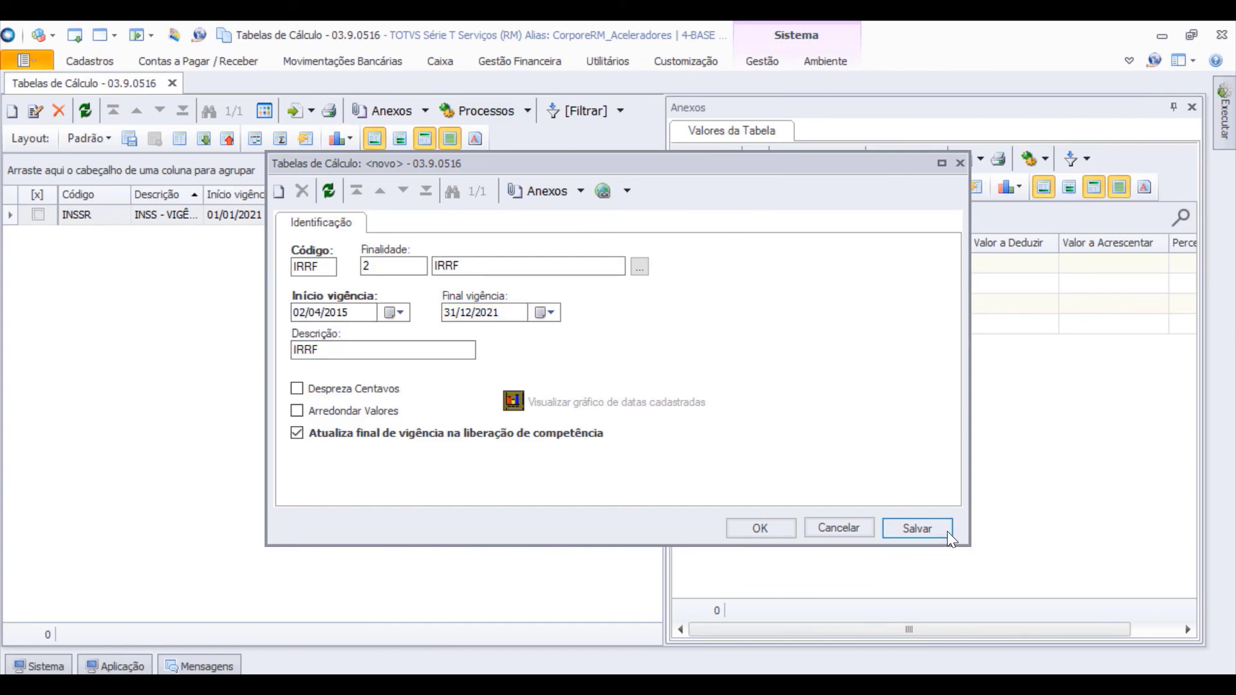
click(917, 528)
Add IRRF brackets 1903,98 and 2826,65 at 7,5% with 142,80 deduction.
click(464, 225)
click(287, 251)
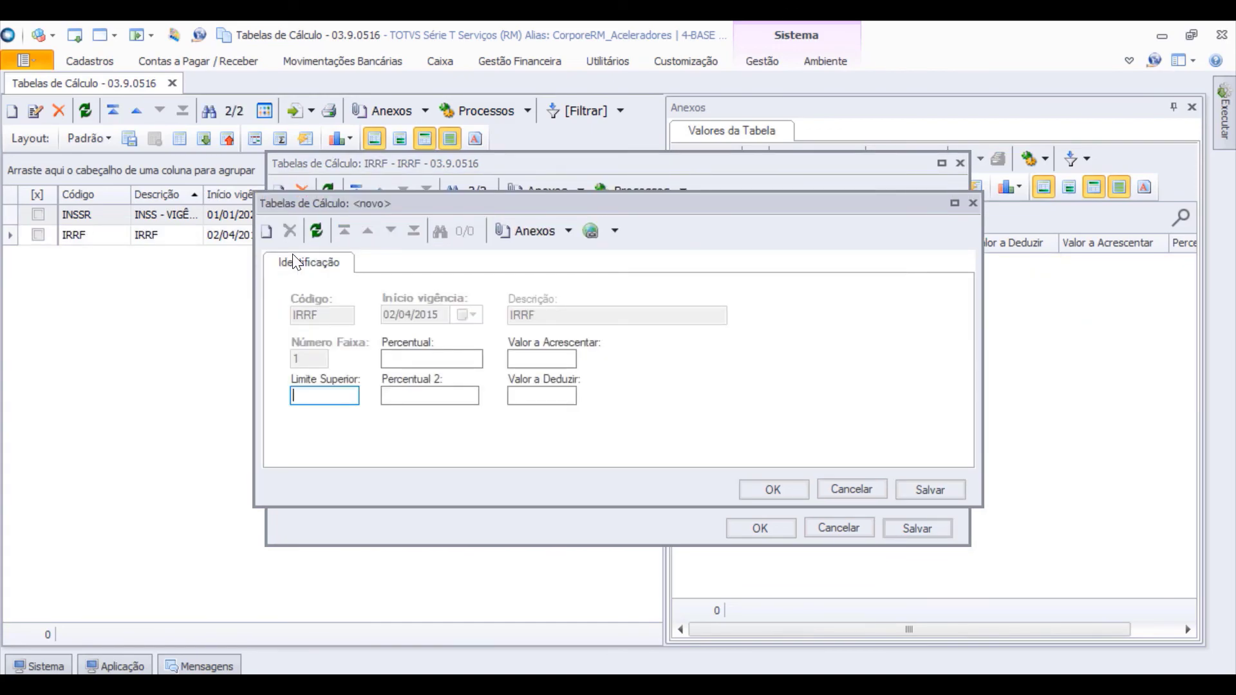
text(1903,98)
click(930, 489)
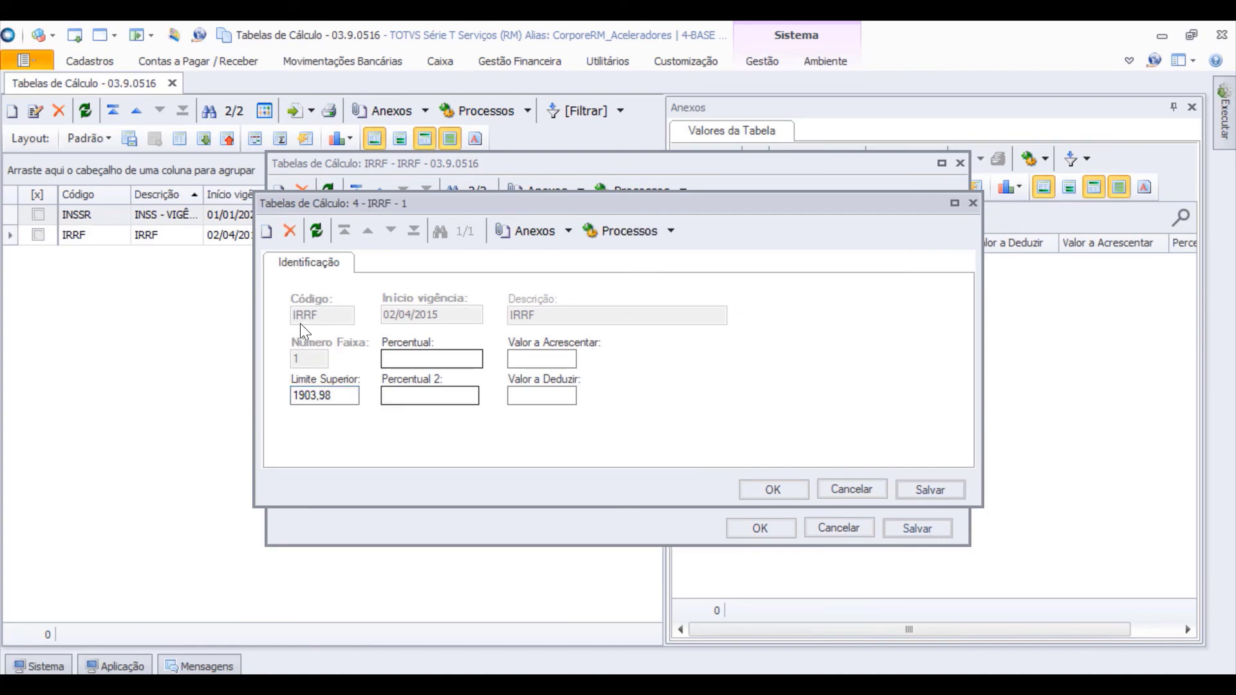
click(267, 234)
text(2826)
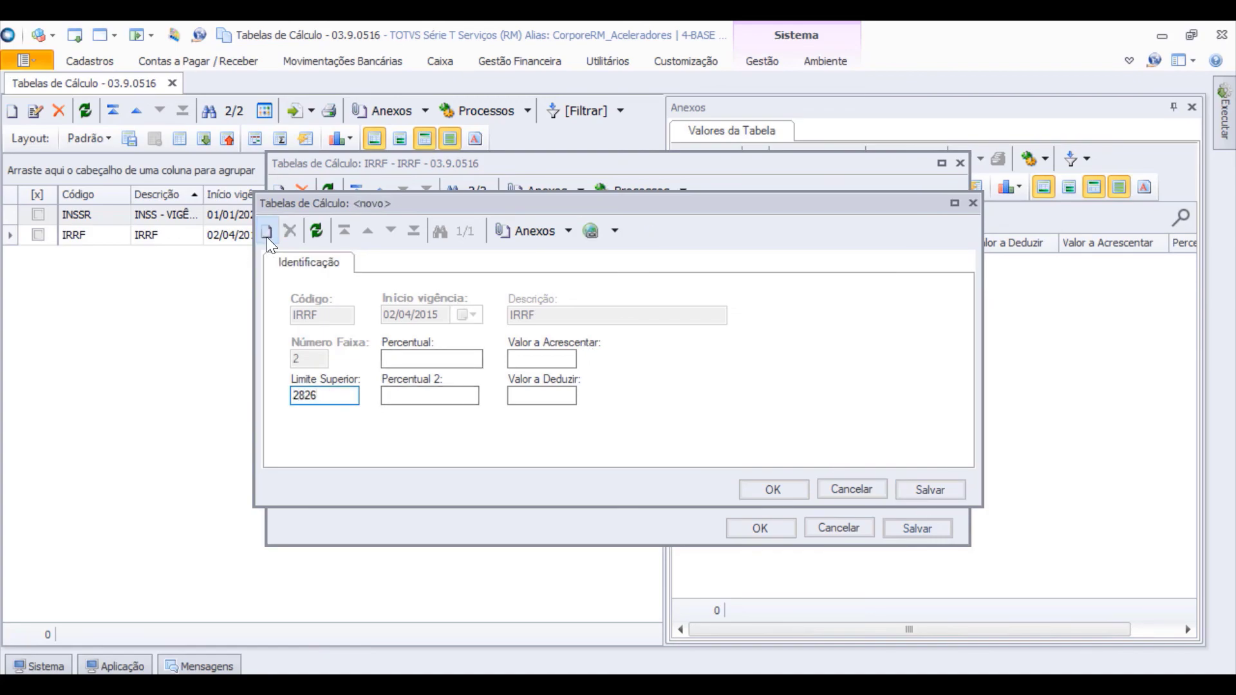
text(,65)
key(Tab)
text(7,5)
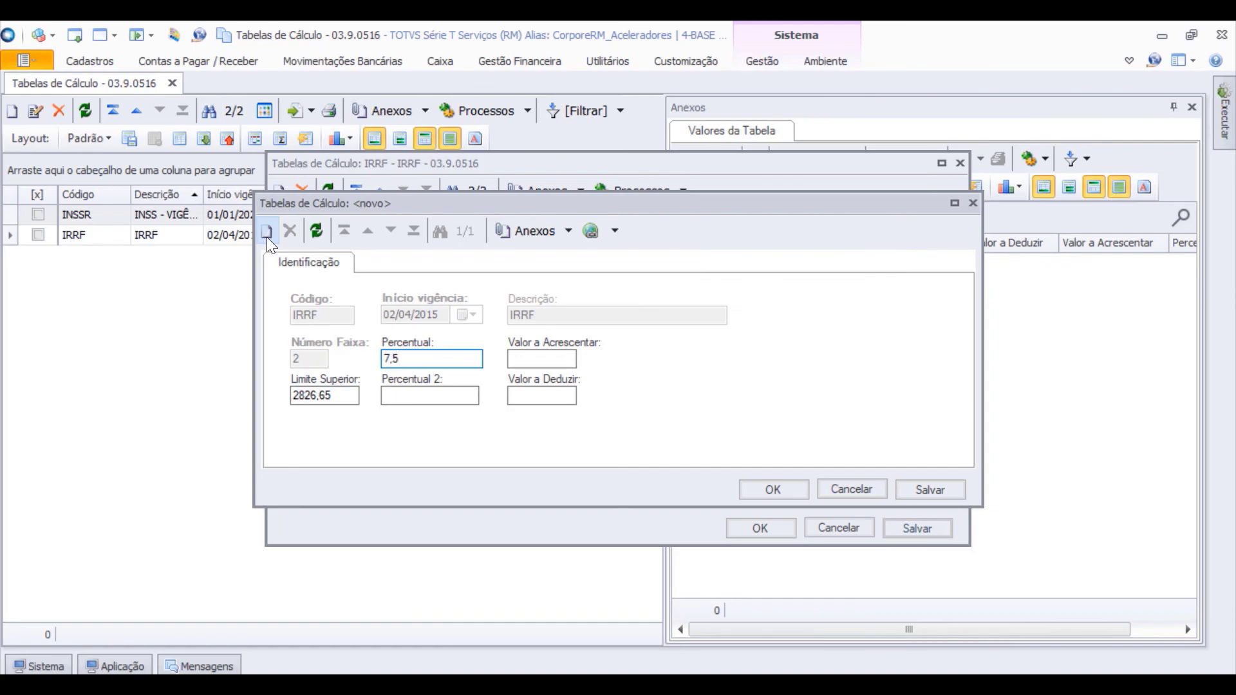
key(Tab)
text(7,5)
key(Tab)
key(Tab)
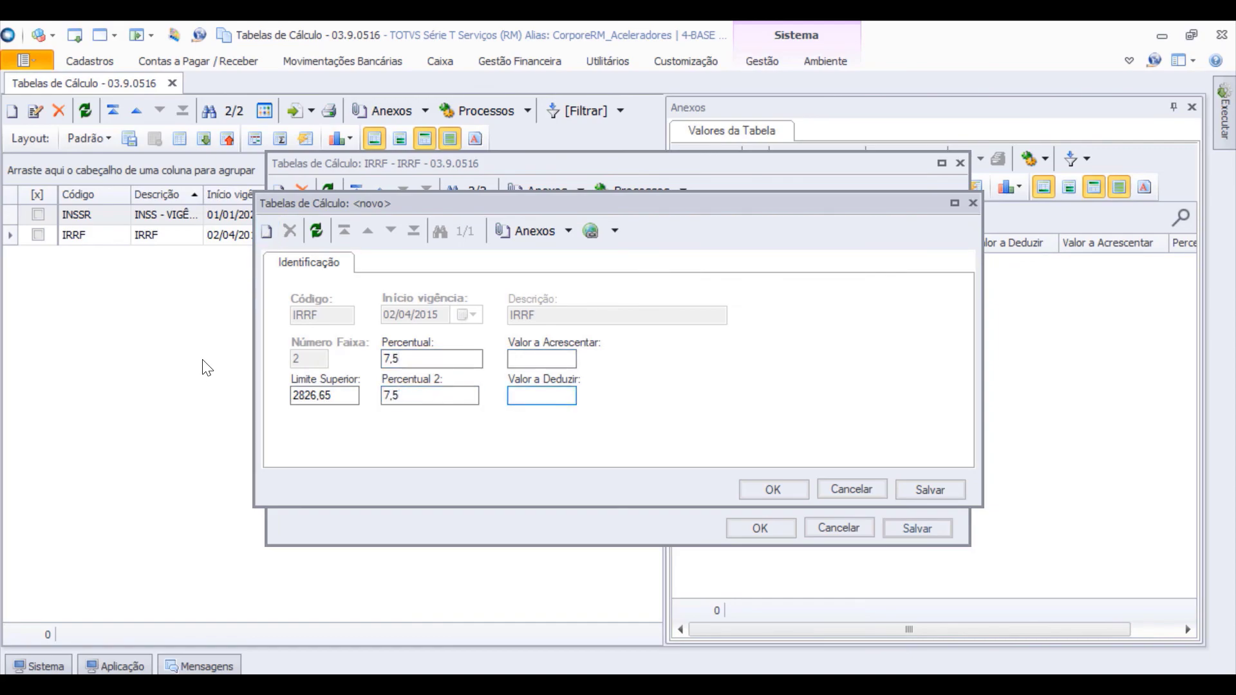
text(142,80)
click(929, 489)
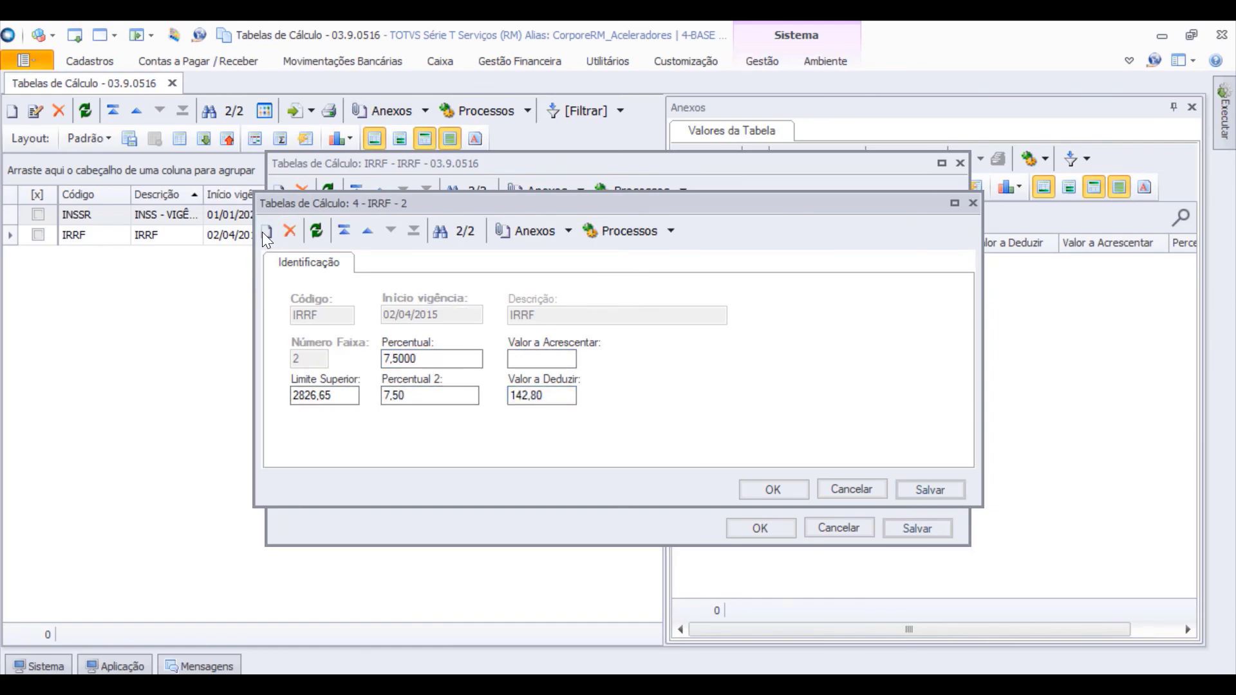
Add IRRF brackets 3751,05 at 15% (deduct 354,80) and 4664,68 at 22,5% (deduct 636,13).
click(266, 231)
text(3751,05)
key(Tab)
text(15)
key(Tab)
text(15)
key(Tab)
key(Tab)
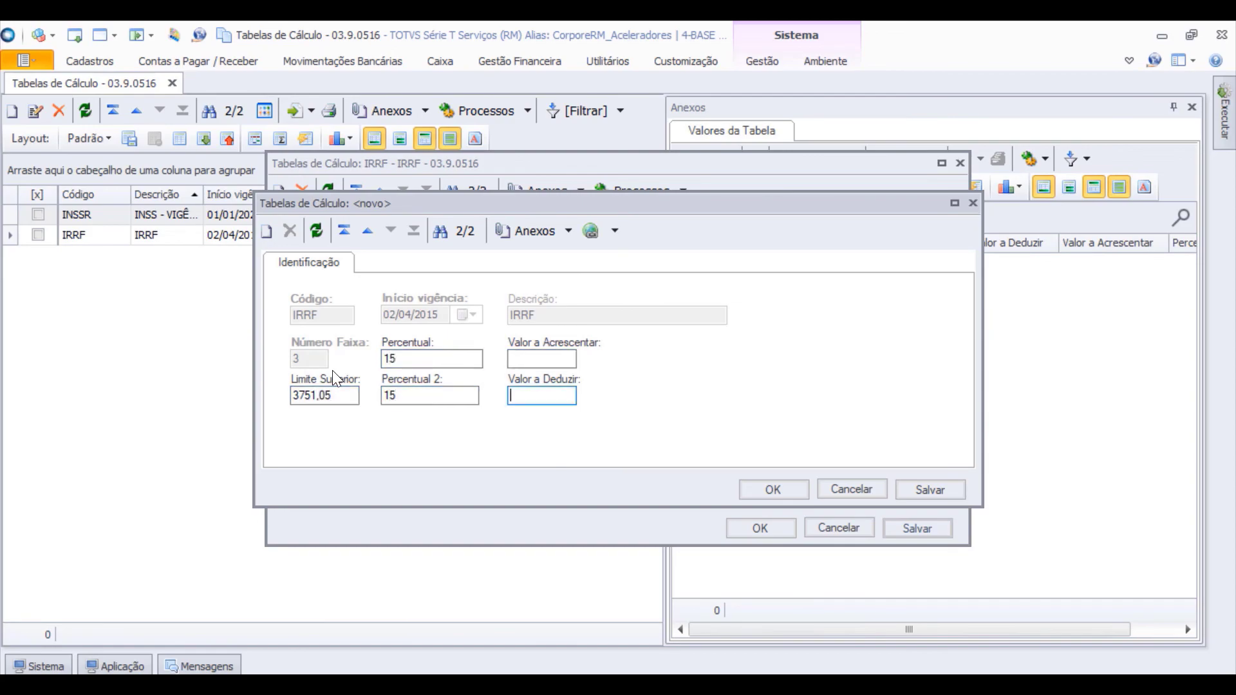
text(354,80)
click(266, 231)
text(4664,68)
key(Tab)
text(22,5)
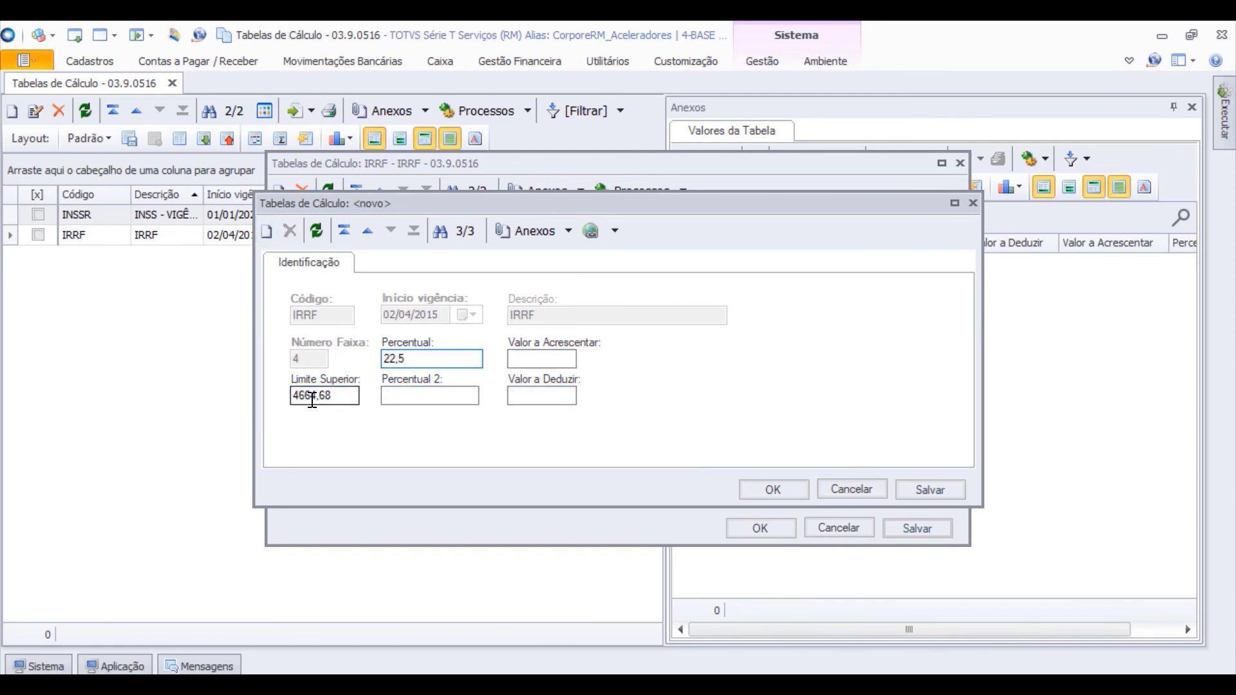
key(Tab)
text(22,5)
key(Tab)
key(Tab)
text(636,13)
key(Return)
text(9999999999,99)
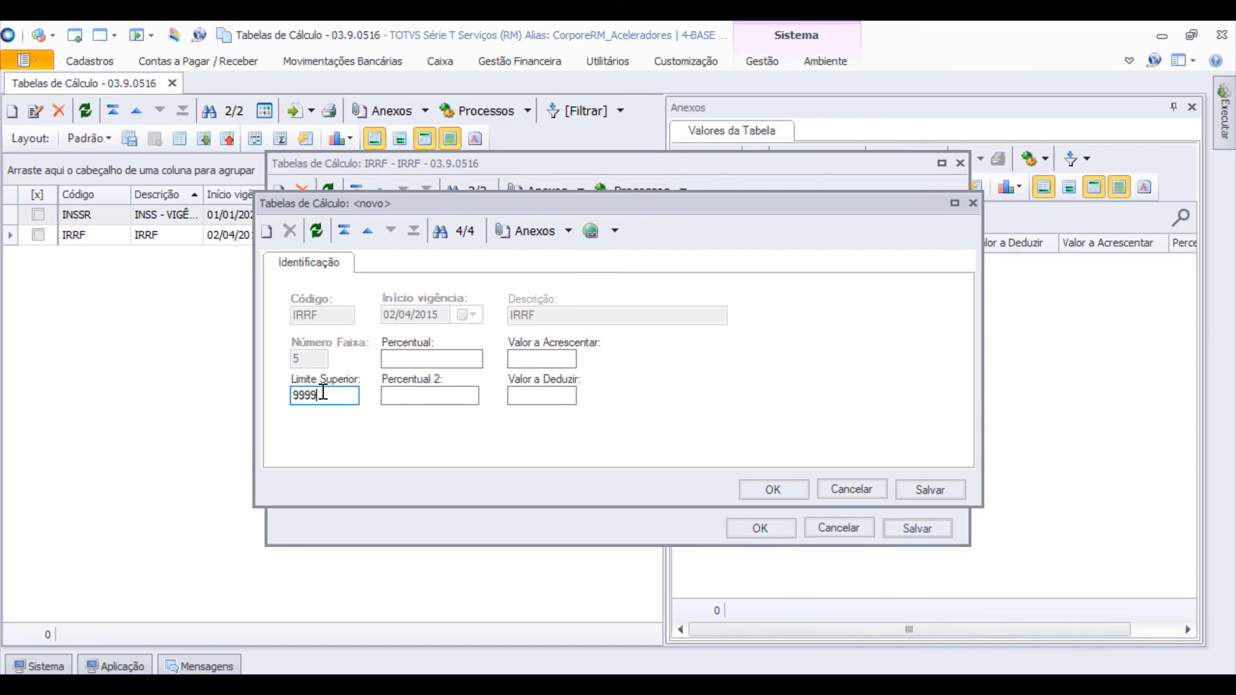
key(Tab)
text(27,5)
key(Tab)
text(27,5)
key(Tab)
key(Tab)
text(869,36)
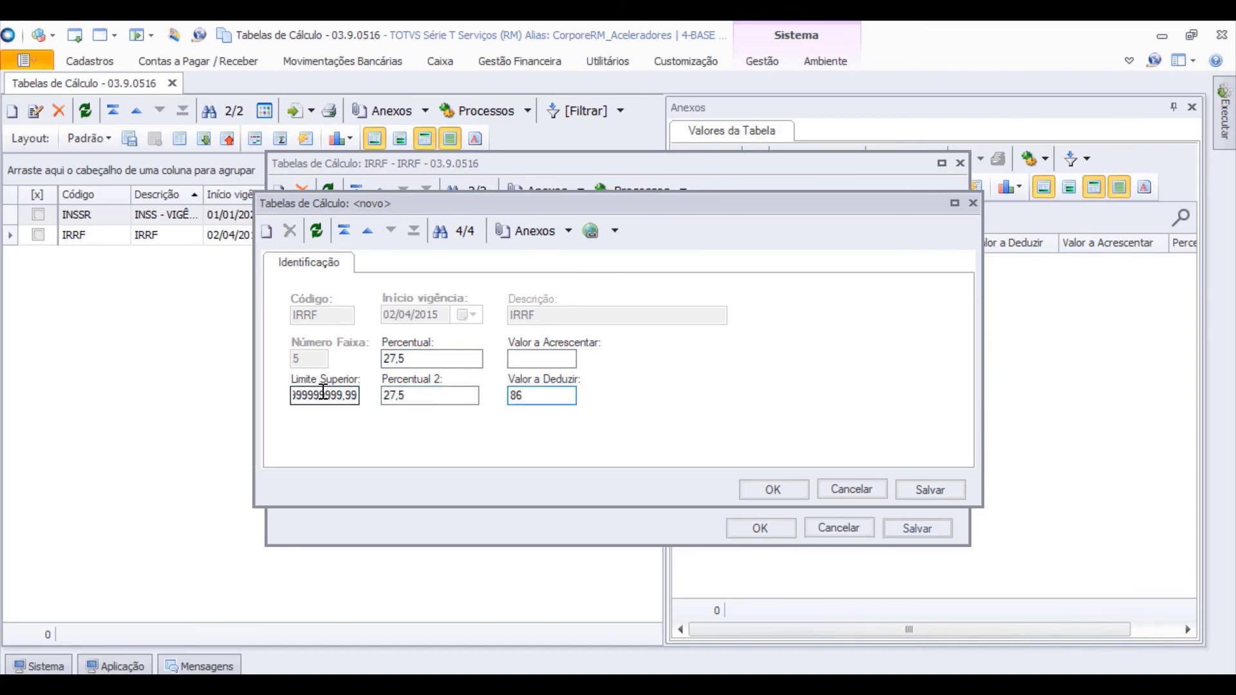
click(930, 489)
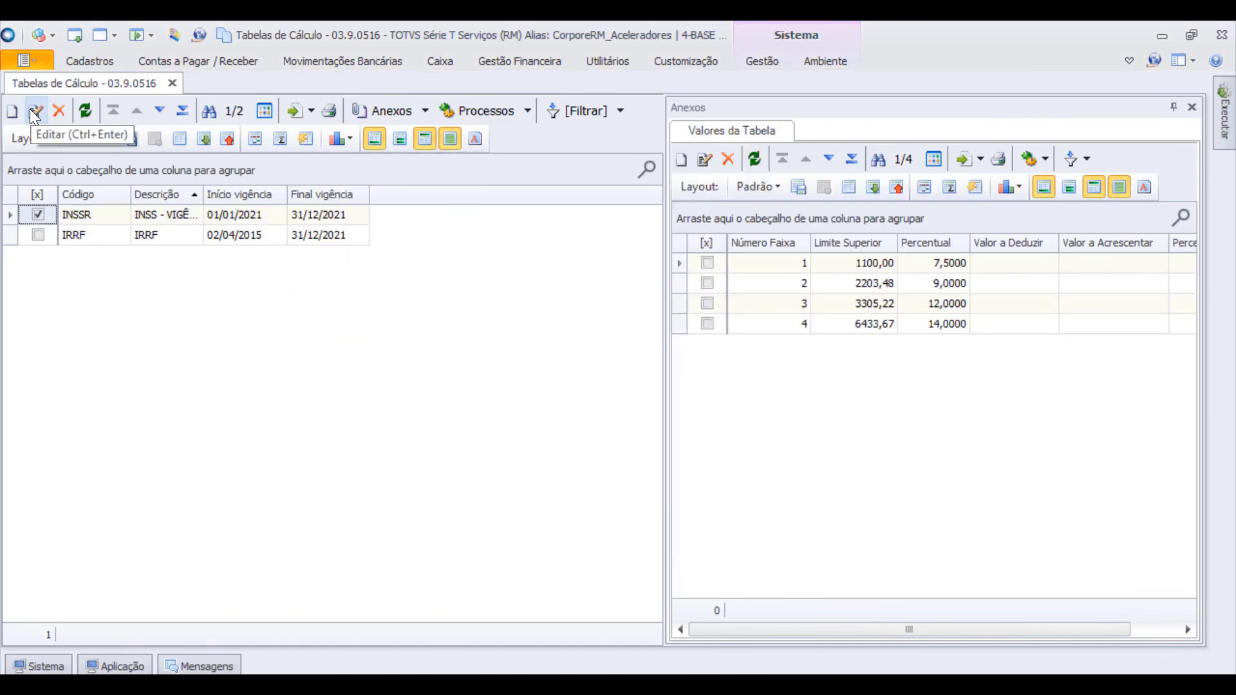
Correct INSSR's fourth bracket limit to 6433,57, then request deletion of the IRRF table.
click(32, 113)
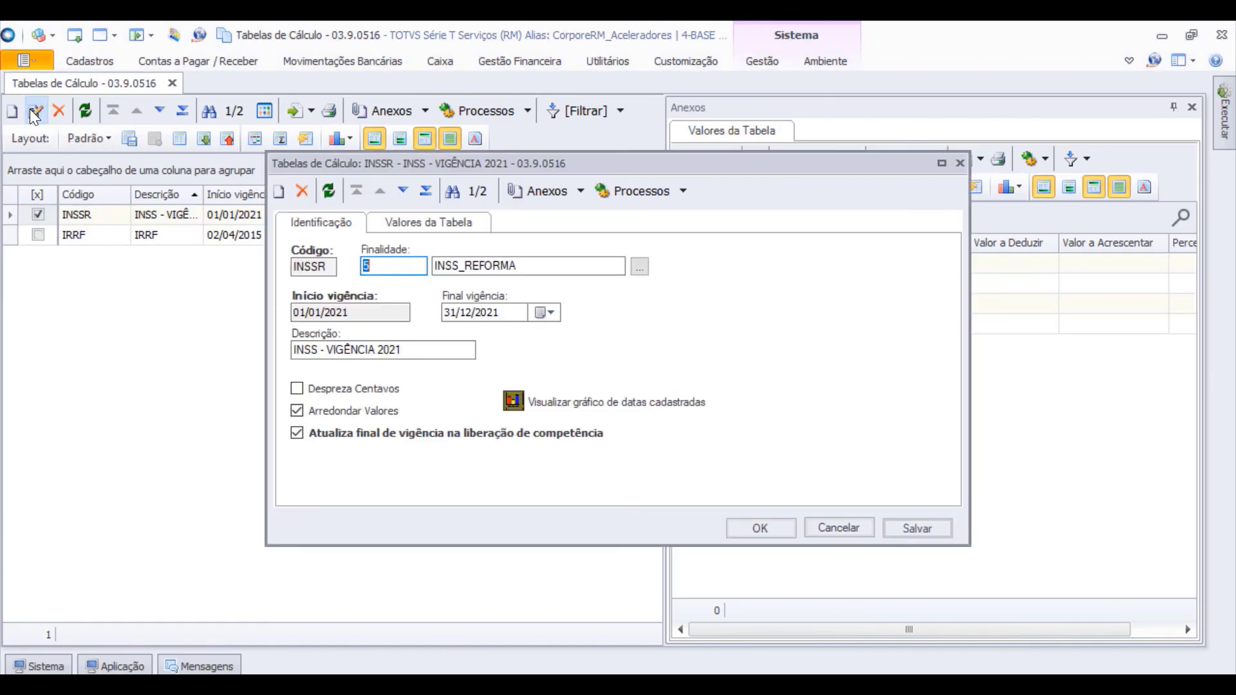
click(428, 222)
click(489, 416)
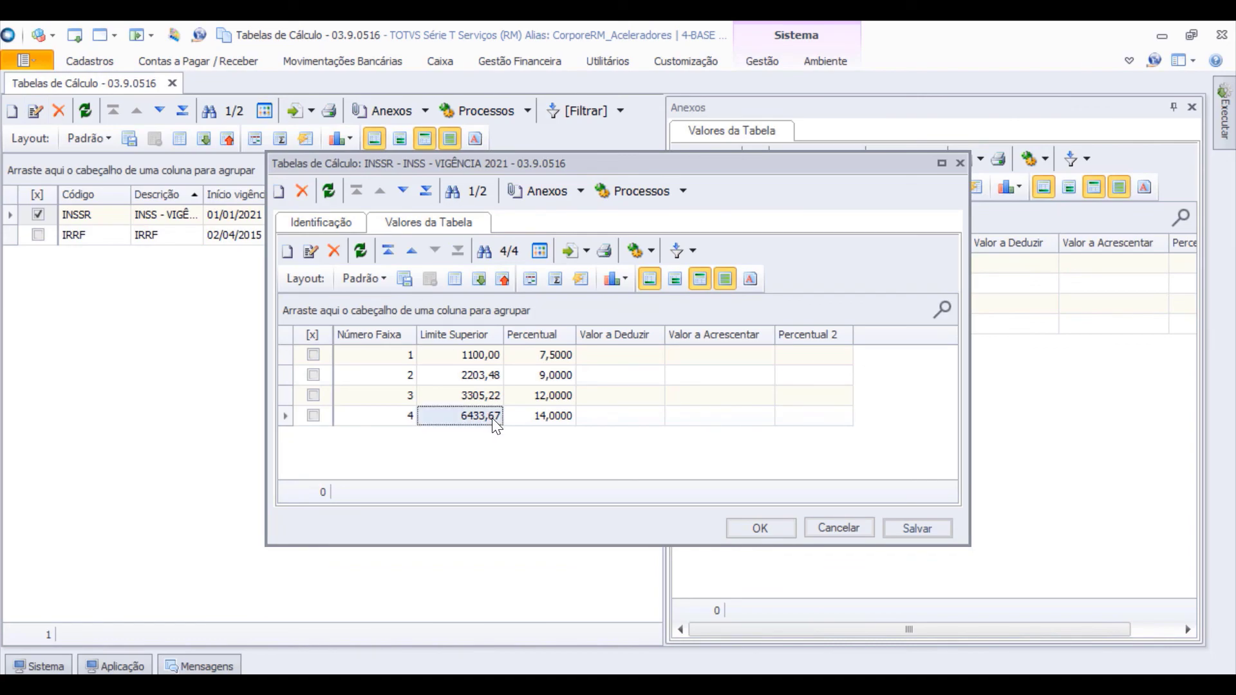
click(310, 252)
click(326, 395)
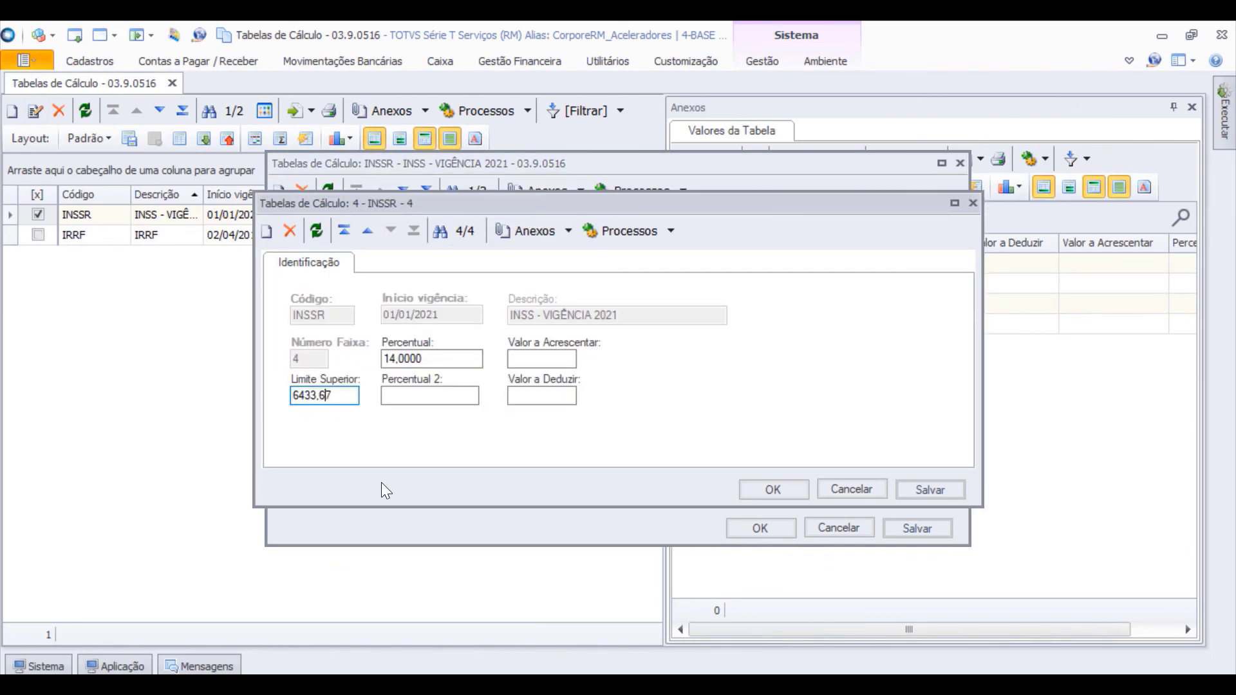
key(BackSpace)
text(5)
key(Tab)
click(930, 489)
click(772, 489)
click(769, 527)
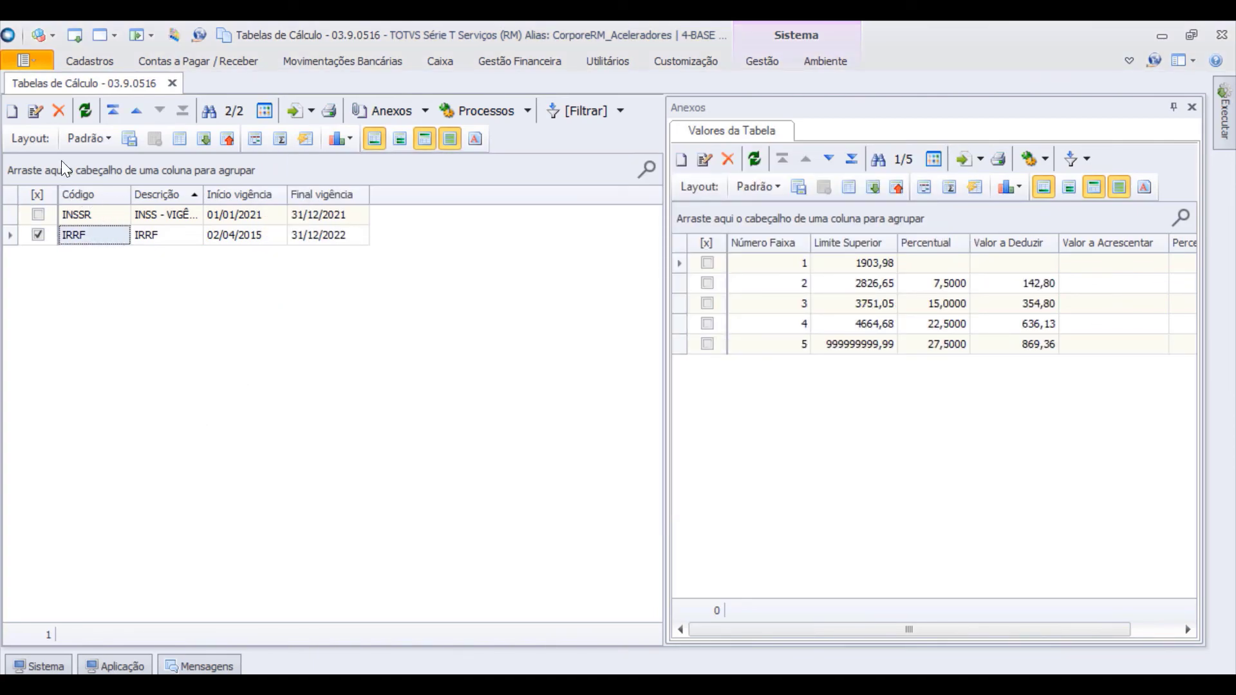
click(63, 113)
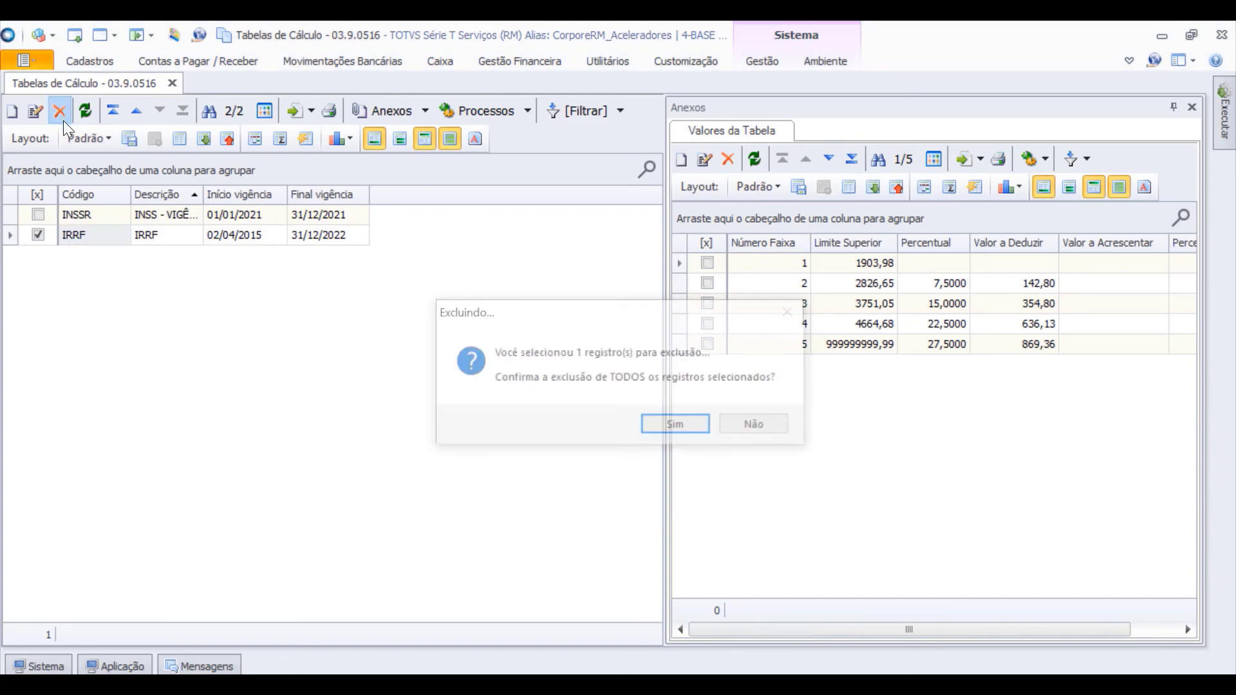